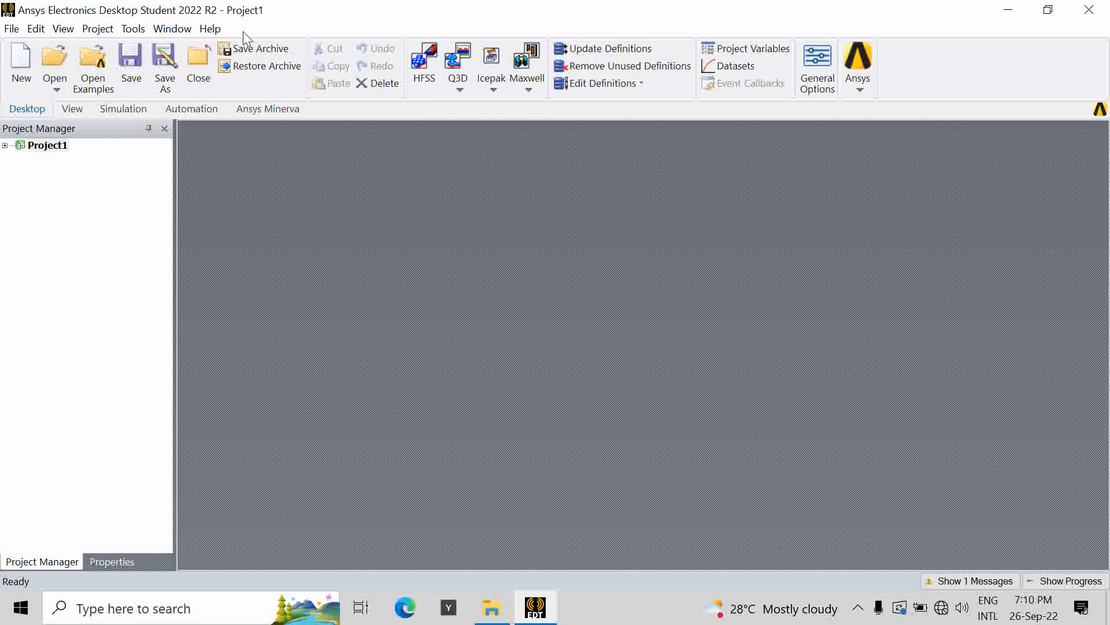
Step: Insert an HFSS design into the project and set its model units to mm
{"action": "left_click", "coordinate": [433, 68]}
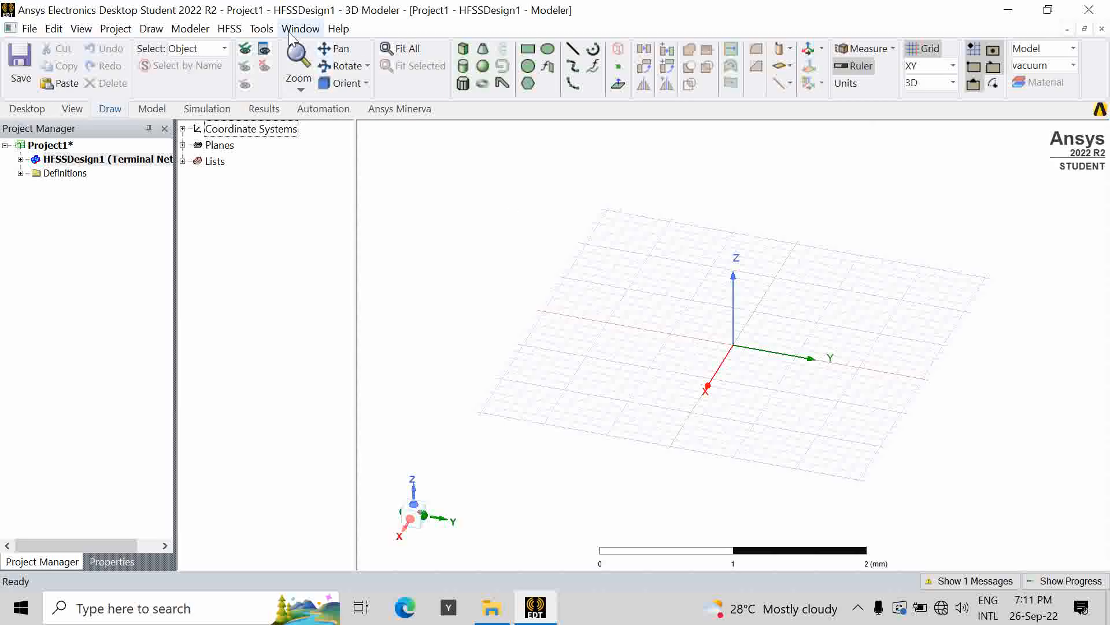
{"action": "left_click", "coordinate": [230, 28]}
{"action": "mouse_move", "coordinate": [191, 29]}
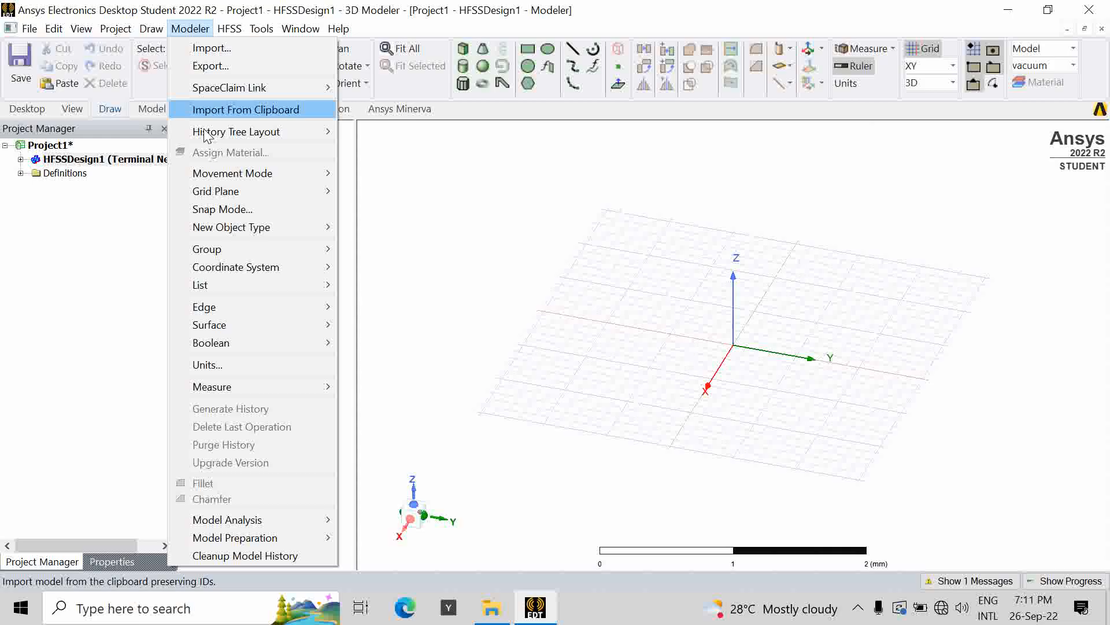
{"action": "left_click", "coordinate": [253, 373]}
{"action": "left_click", "coordinate": [522, 342]}
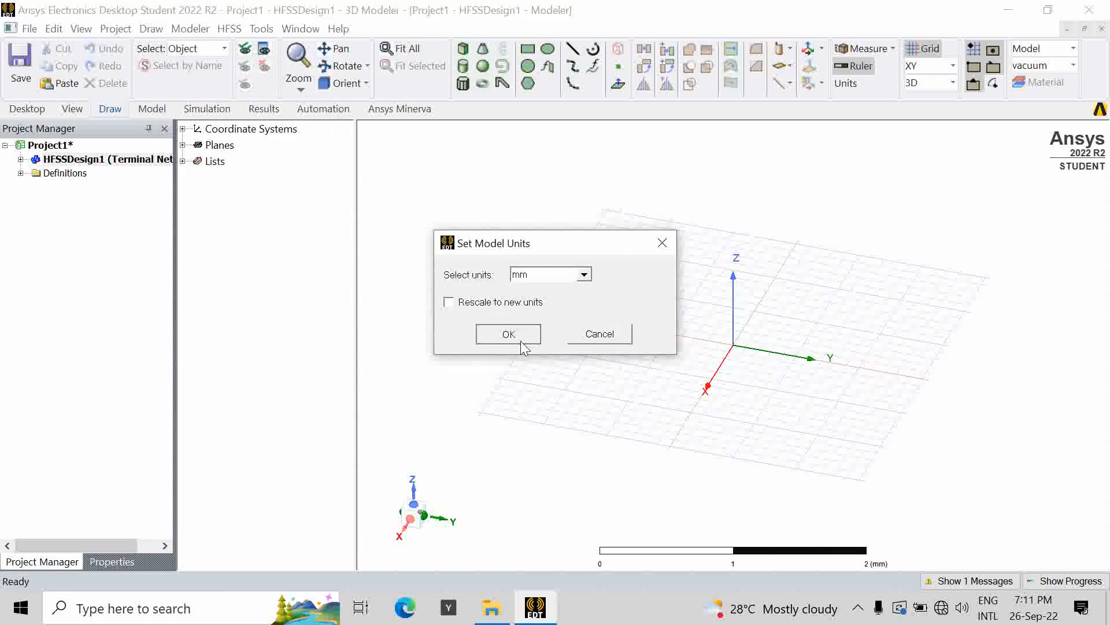
Step: Set the design's solution type to HFSS with modal network analysis
{"action": "left_click", "coordinate": [263, 28]}
{"action": "mouse_move", "coordinate": [230, 29]}
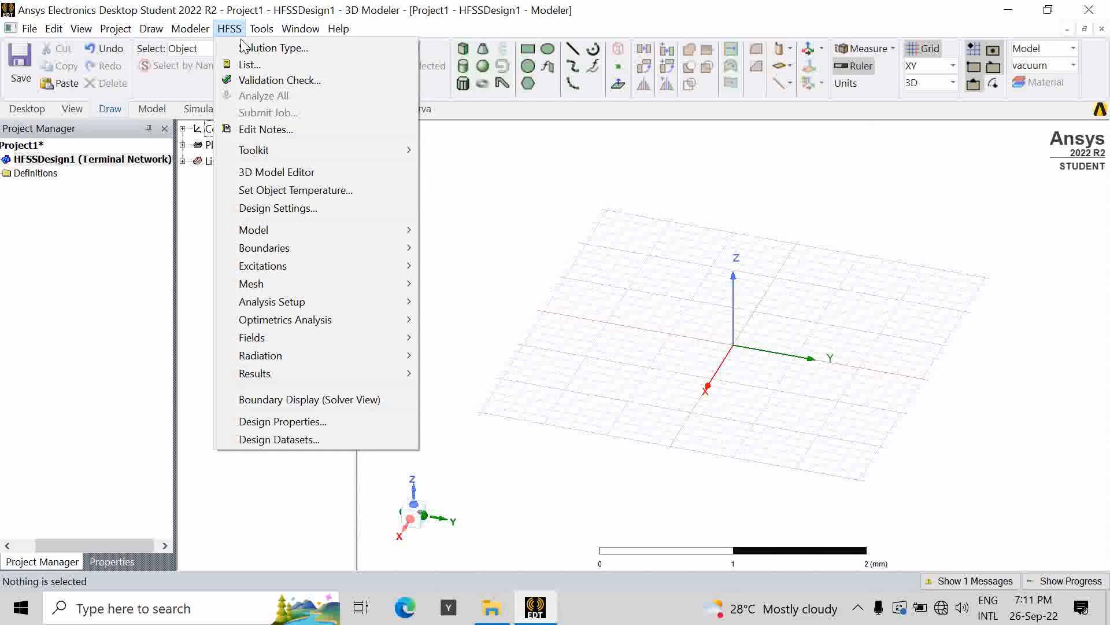
{"action": "left_click", "coordinate": [272, 48]}
{"action": "left_click", "coordinate": [480, 341]}
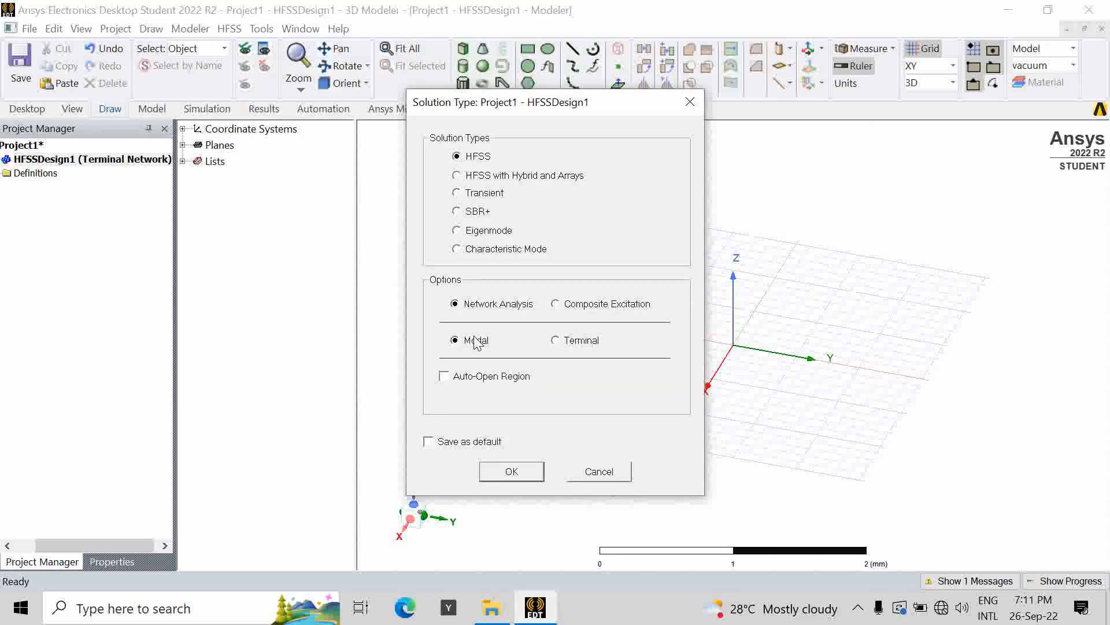
{"action": "left_click", "coordinate": [523, 471]}
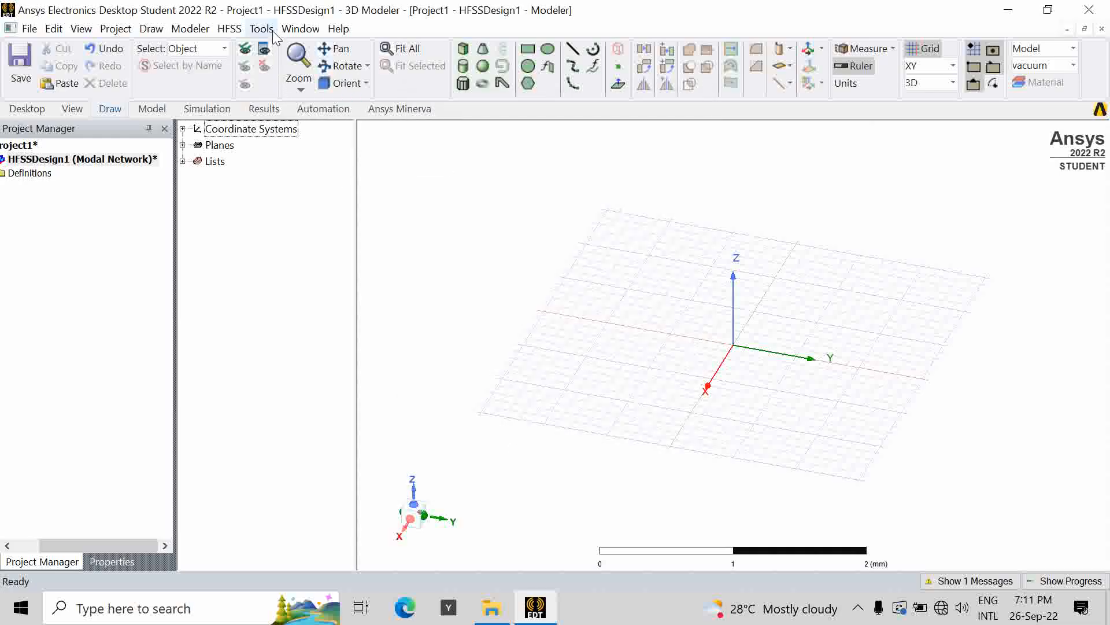
Step: Enable material override in the HFSS design settings
{"action": "left_click", "coordinate": [298, 29]}
{"action": "mouse_move", "coordinate": [256, 30]}
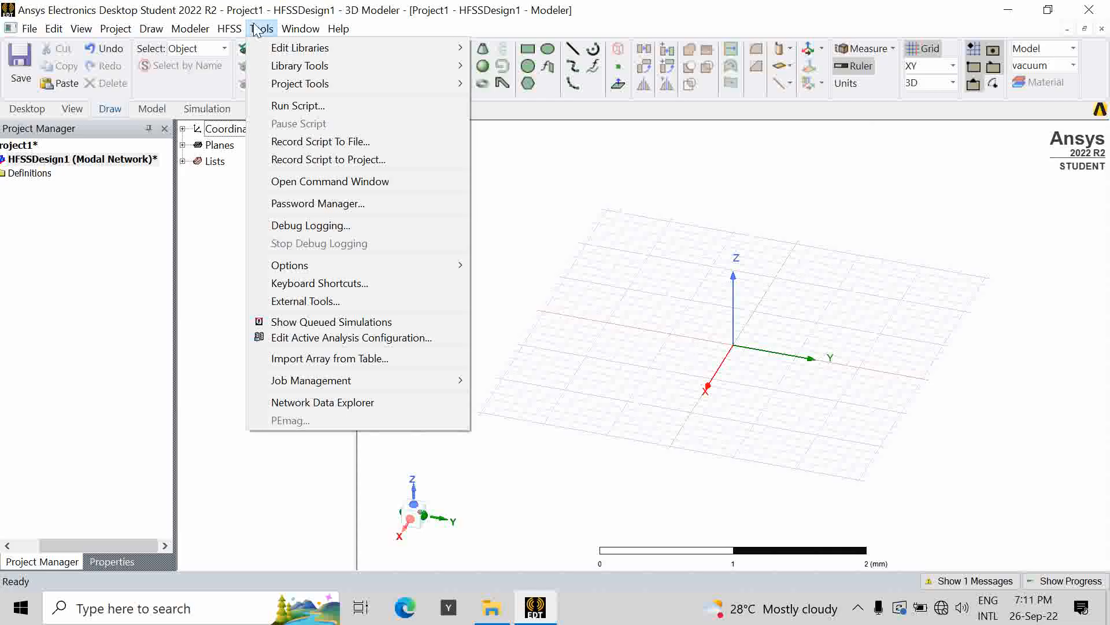
{"action": "left_click", "coordinate": [264, 205]}
{"action": "left_click", "coordinate": [436, 218]}
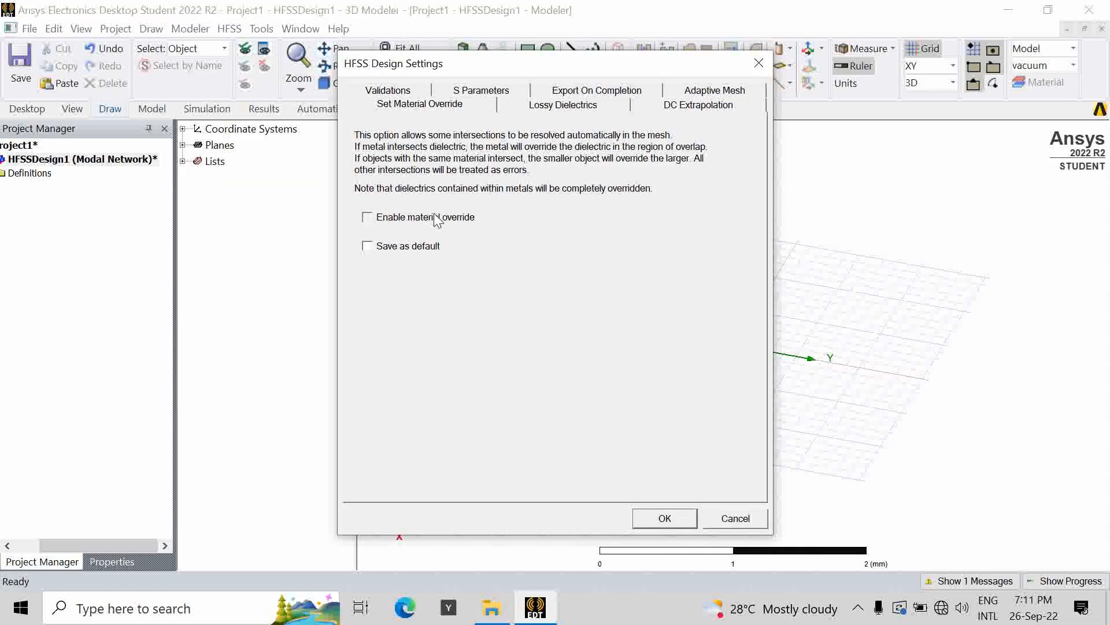
{"action": "left_click", "coordinate": [666, 519]}
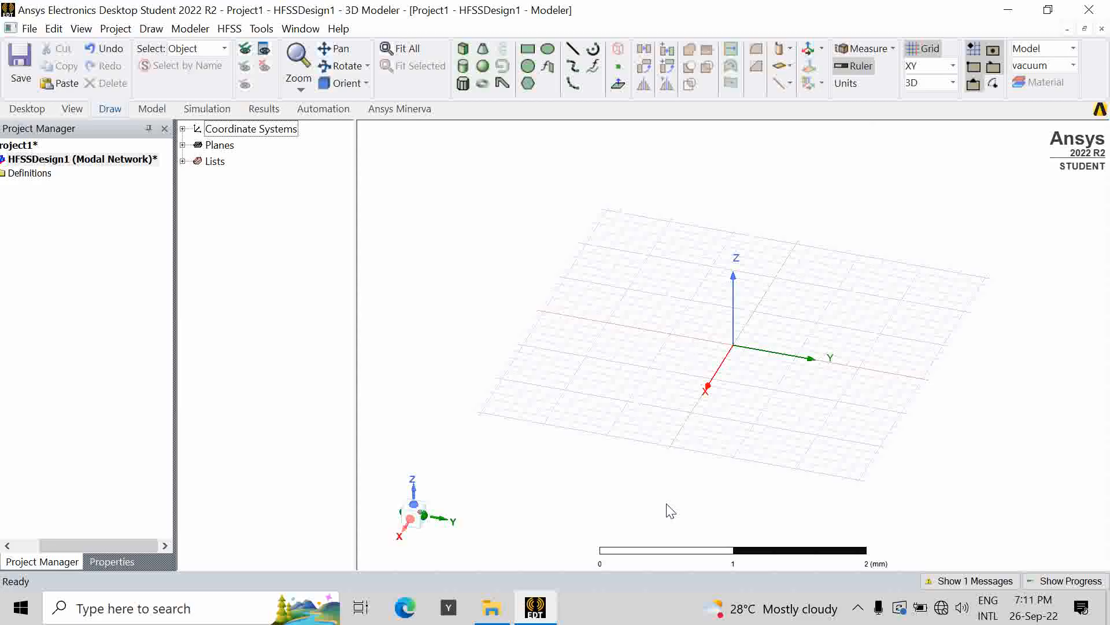
Step: Draw a box around the origin on the XY plane, about 2.1 by 2.1 mm and 0.2 mm high
{"action": "left_click", "coordinate": [464, 53]}
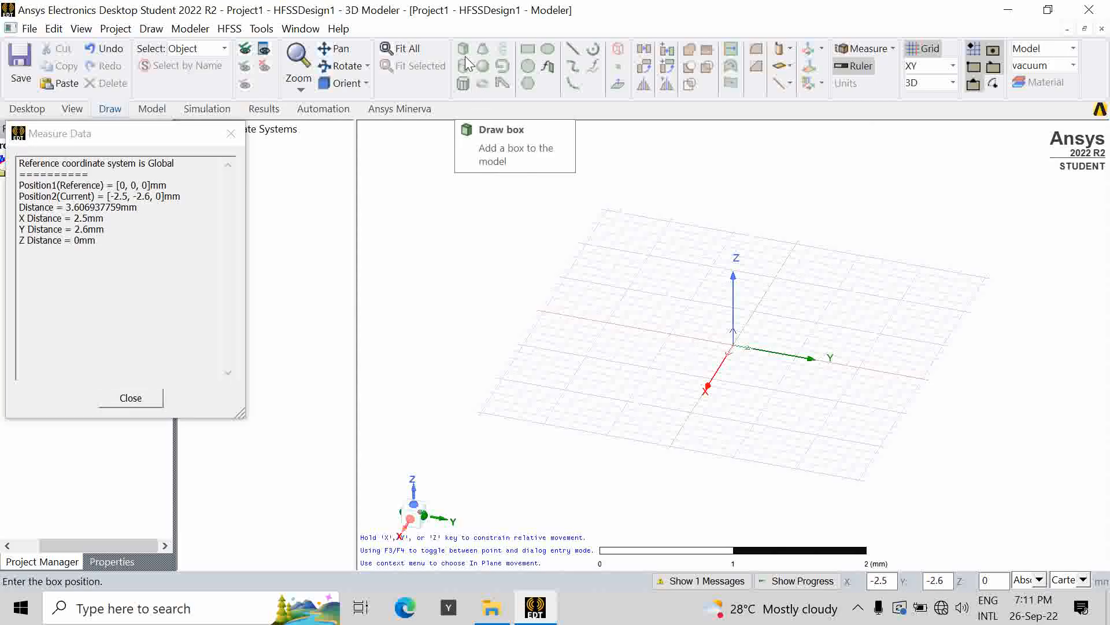
{"action": "left_click", "coordinate": [665, 274]}
{"action": "left_click", "coordinate": [827, 445]}
{"action": "left_click", "coordinate": [707, 399]}
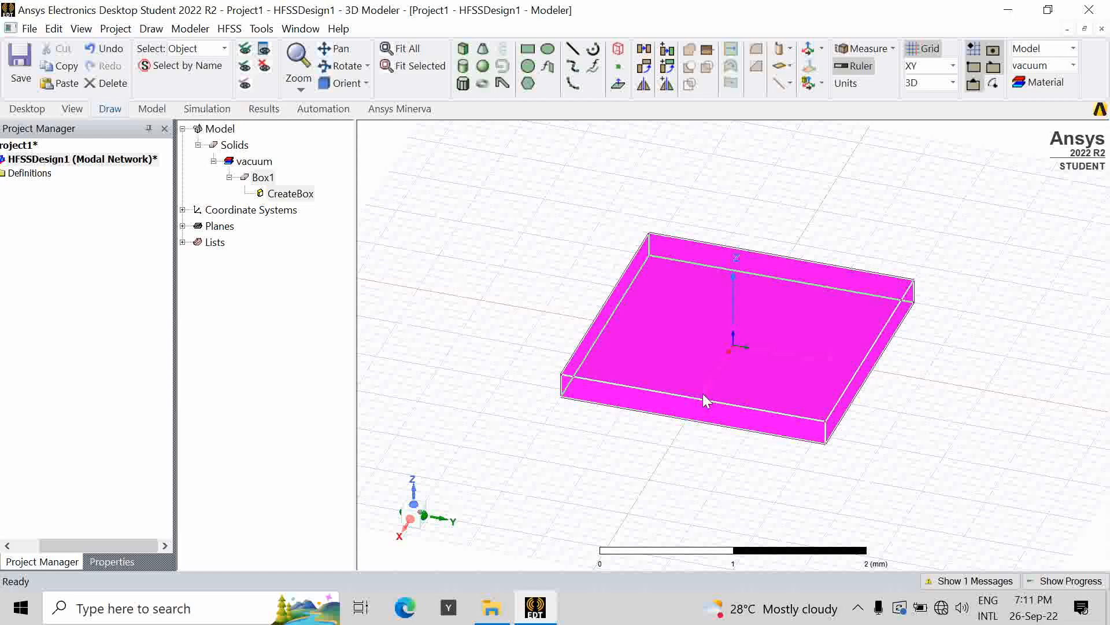
Step: Rename the drawn box as Substrate in its attributes
{"action": "double_click", "coordinate": [262, 178]}
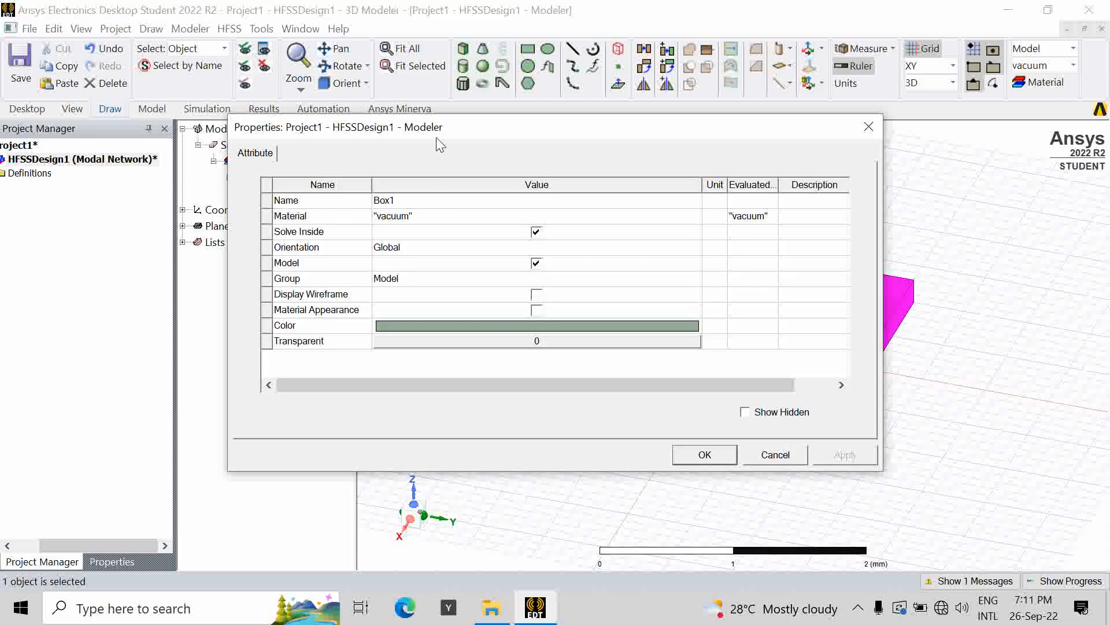
{"action": "left_click_drag", "start_coordinate": [616, 110], "coordinate": [595, 139]}
{"action": "left_click", "coordinate": [582, 208]}
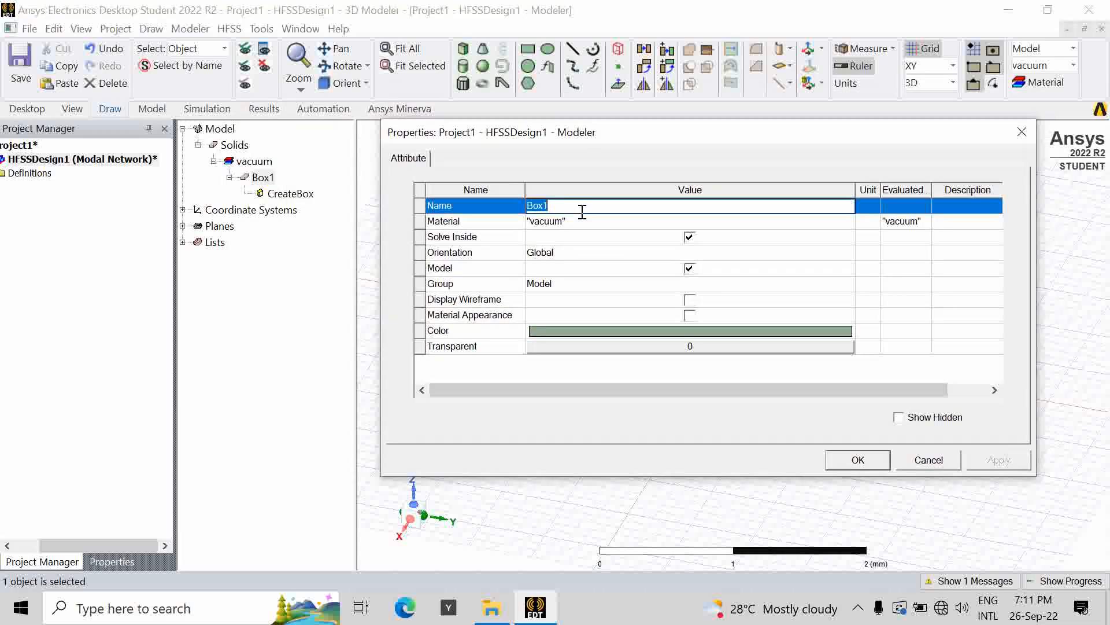
{"action": "type", "text": "Substrate"}
Step: Search the material library for fr4 and assign FR4_epoxy to the substrate
{"action": "left_click", "coordinate": [588, 223]}
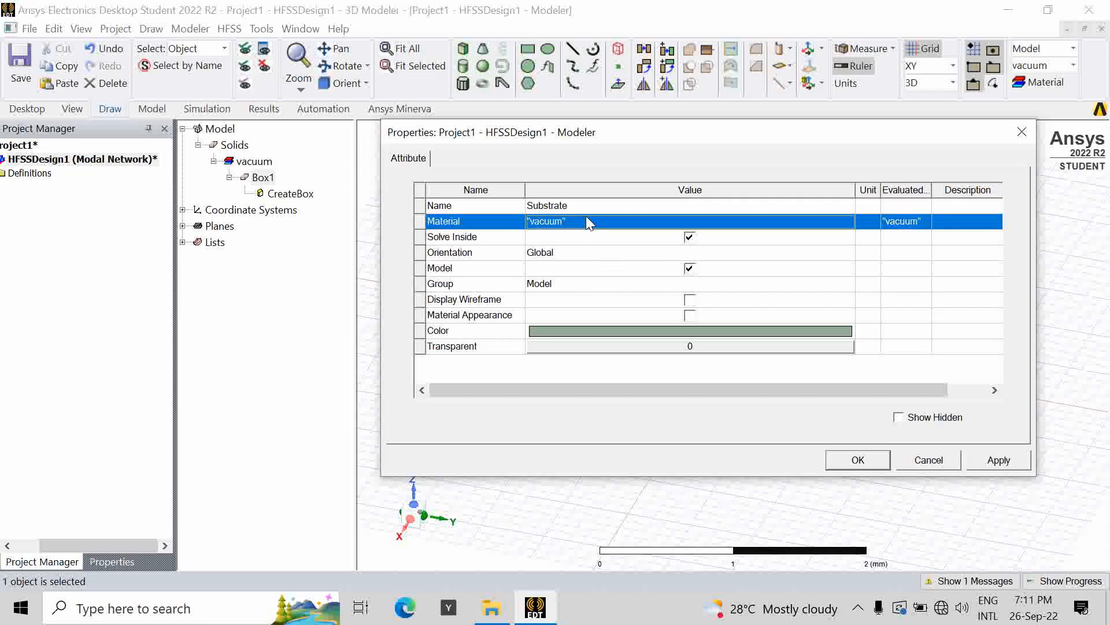
{"action": "left_click", "coordinate": [579, 237]}
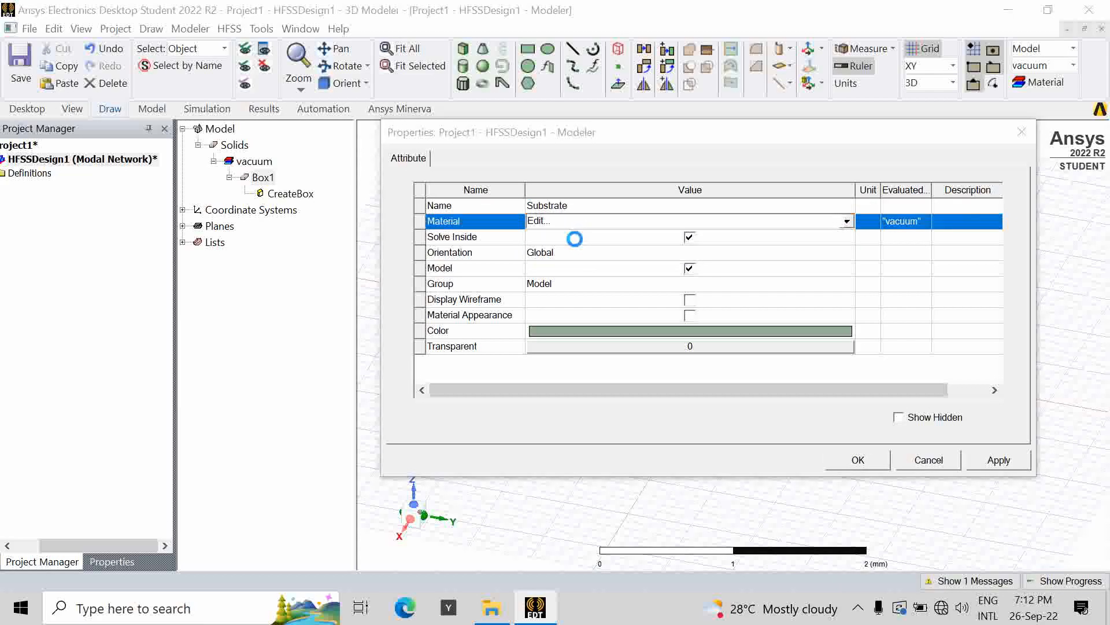
{"action": "left_click", "coordinate": [327, 156]}
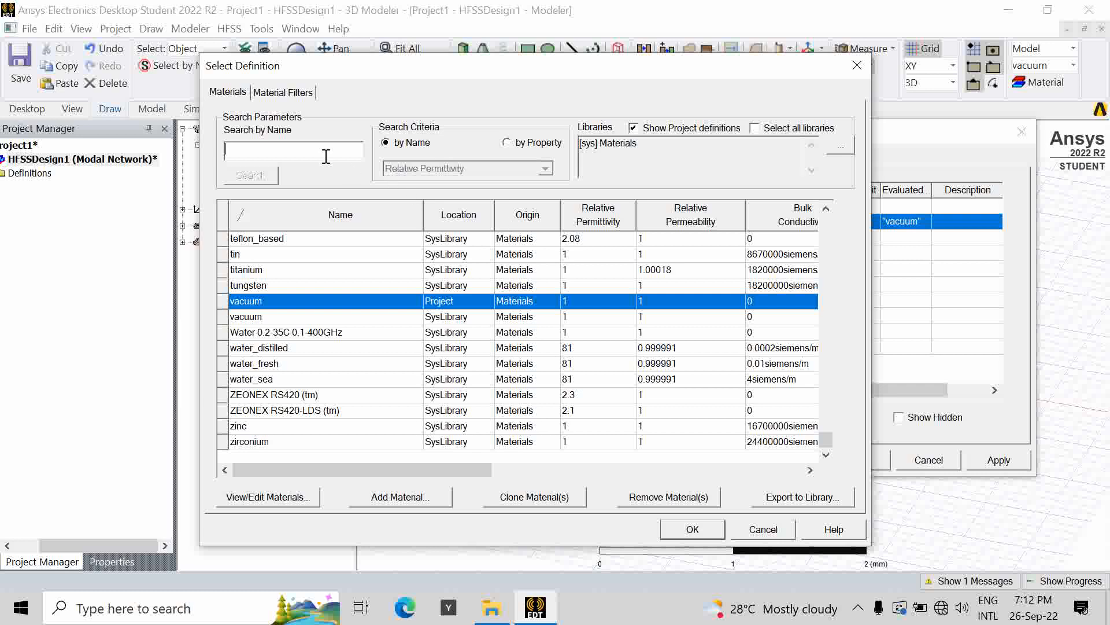
{"action": "type", "text": "fr4"}
{"action": "key", "text": "Down"}
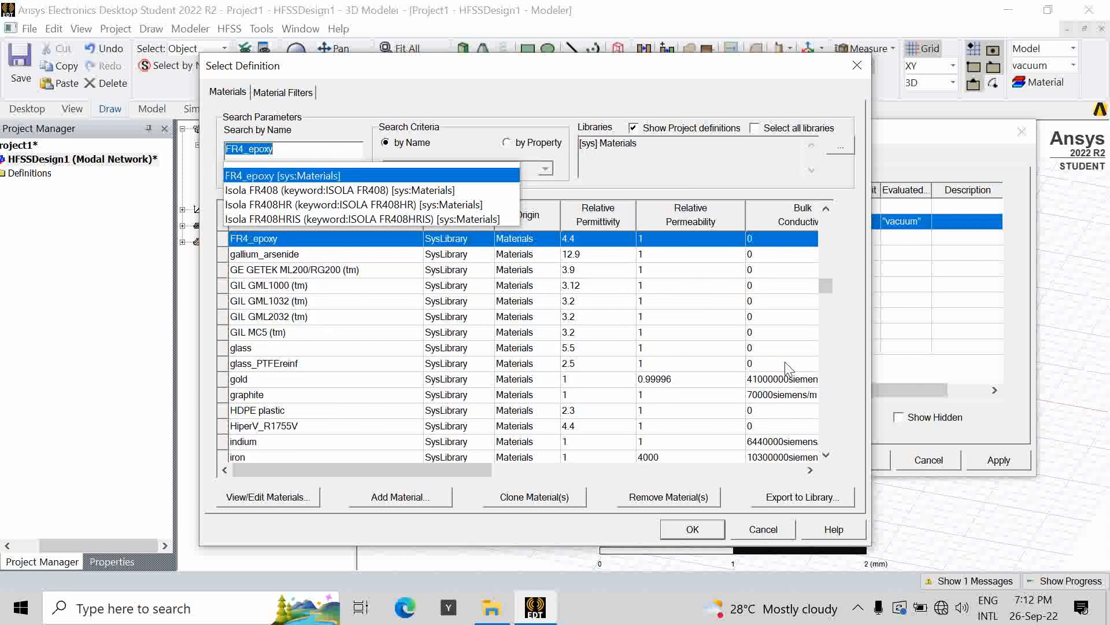
{"action": "left_click", "coordinate": [696, 527]}
{"action": "left_click", "coordinate": [697, 527]}
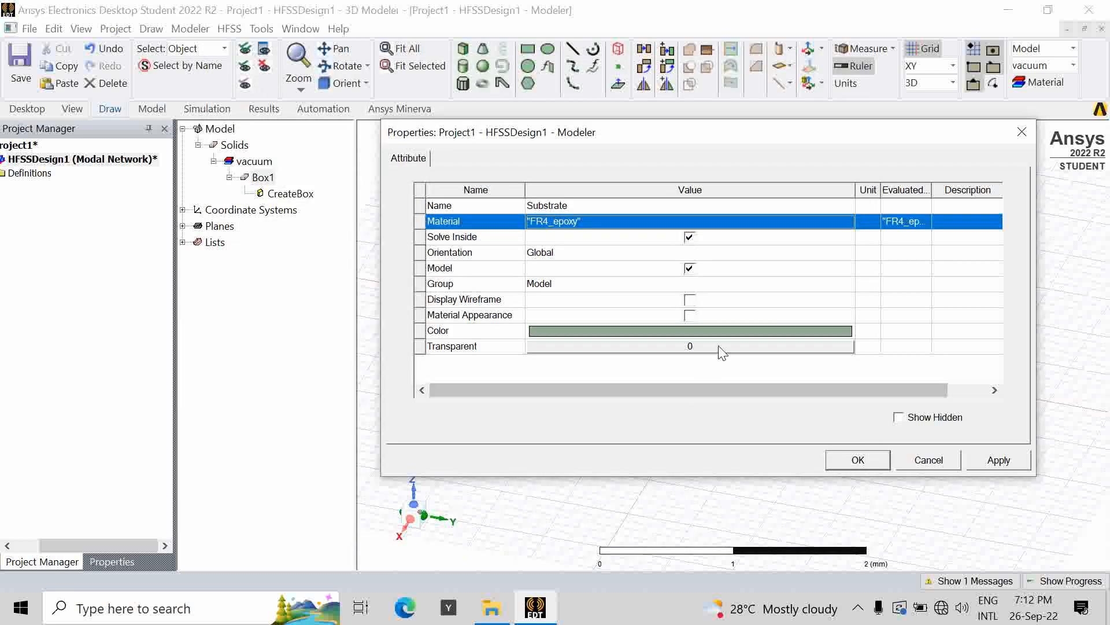
Step: Set the substrate's colour to a slightly lightened brown with red 149, green 74 and blue 0
{"action": "left_click", "coordinate": [727, 329]}
{"action": "left_click", "coordinate": [727, 327]}
{"action": "left_click", "coordinate": [553, 285]}
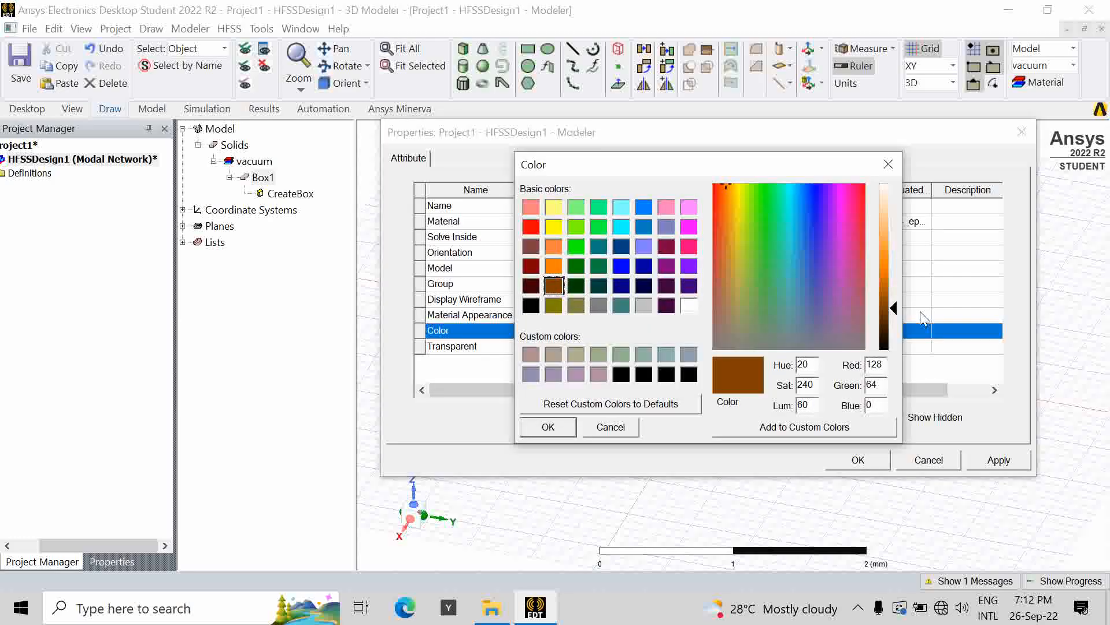
{"action": "left_click", "coordinate": [897, 310]}
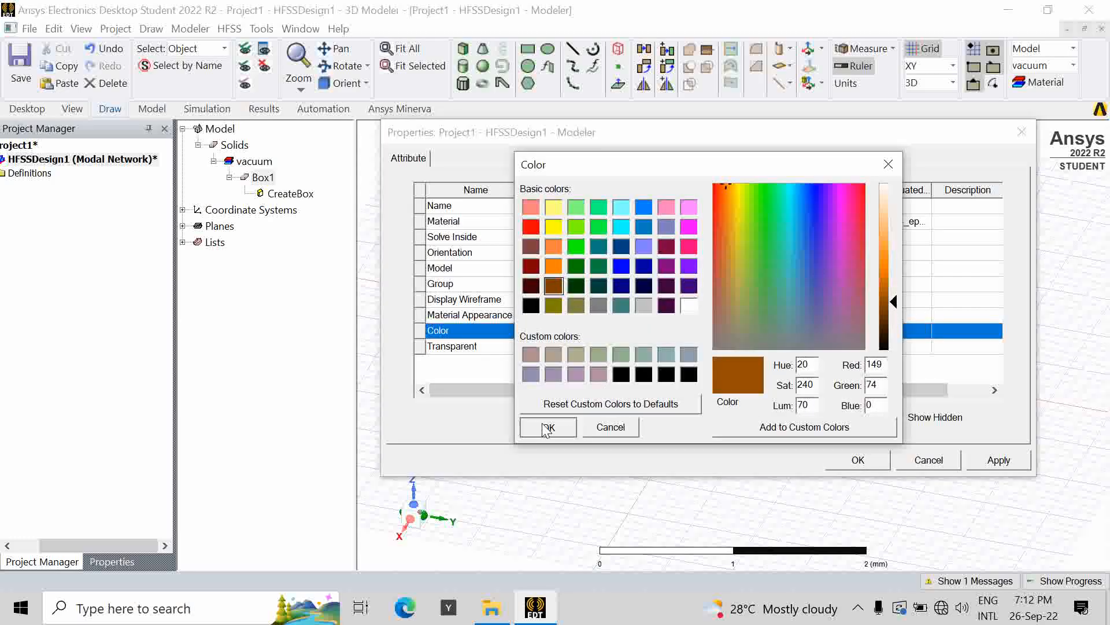
{"action": "left_click", "coordinate": [548, 427]}
Step: Set the substrate's transparency to 0.11 and apply the attribute changes
{"action": "left_click", "coordinate": [574, 345]}
{"action": "left_click_drag", "start_coordinate": [605, 292], "coordinate": [627, 297]}
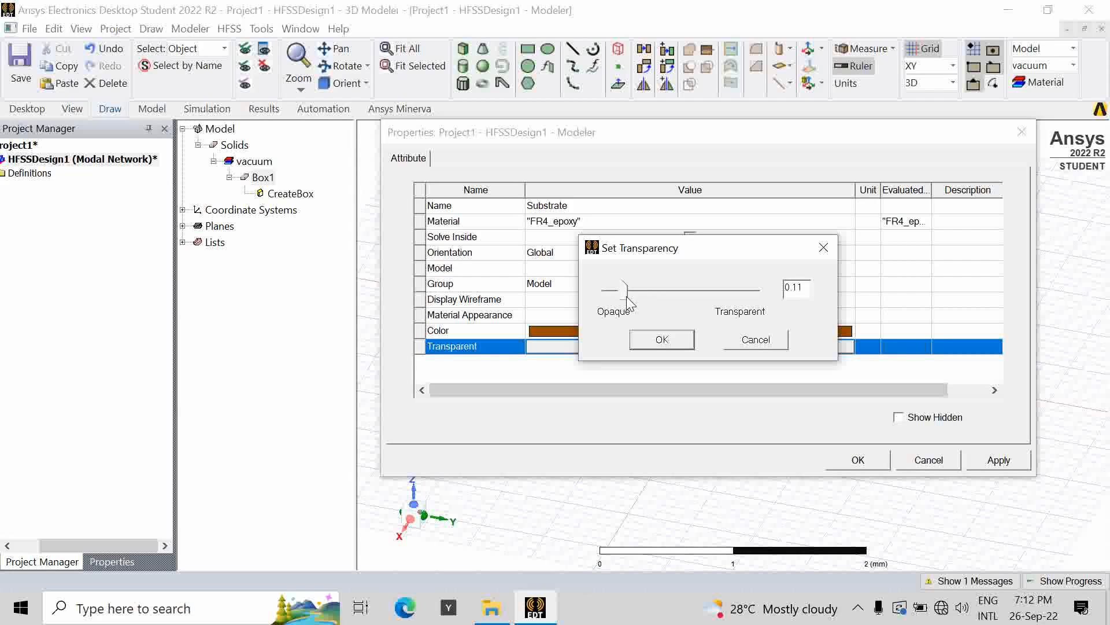
{"action": "left_click", "coordinate": [663, 340]}
{"action": "left_click", "coordinate": [993, 459]}
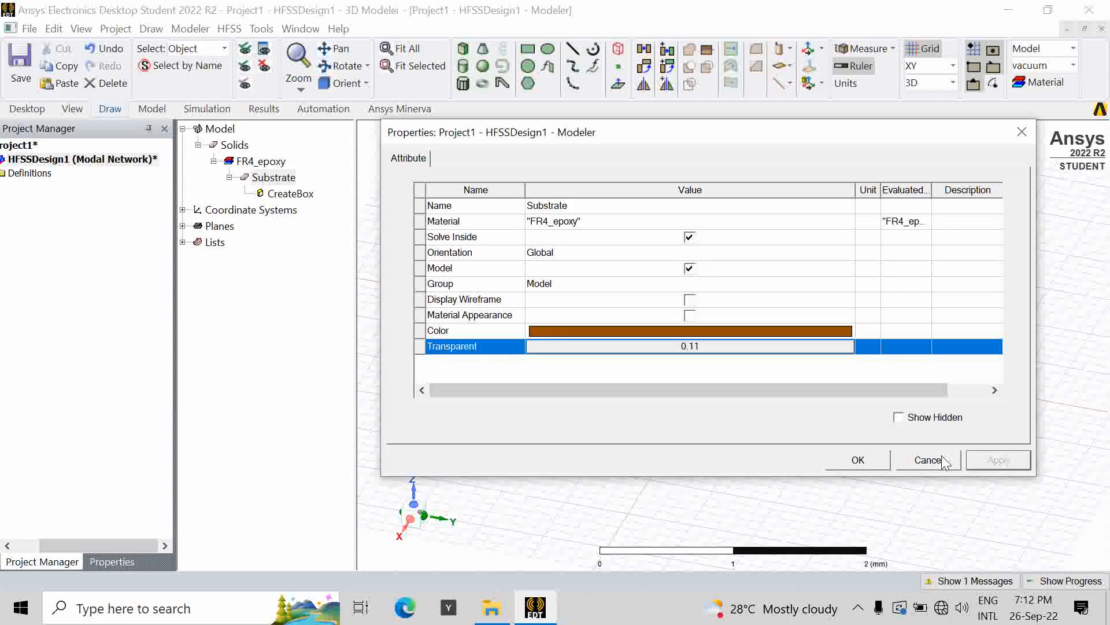
{"action": "left_click", "coordinate": [860, 459]}
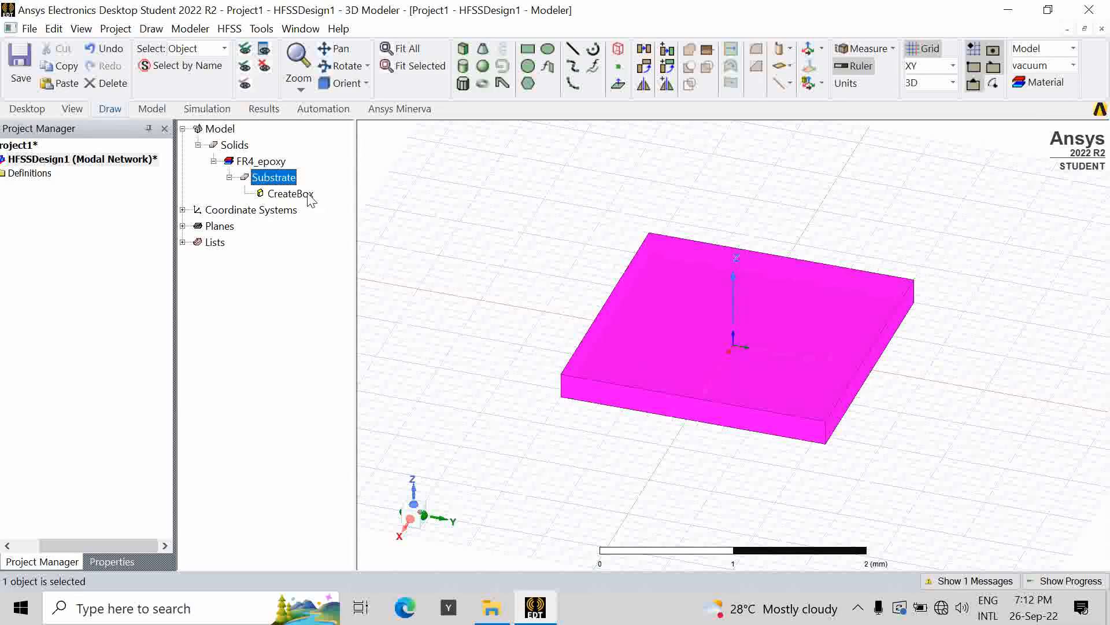
Step: Set the substrate box's position to the parametric coordinates -ls/2, -ws/2, 0
{"action": "double_click", "coordinate": [310, 196]}
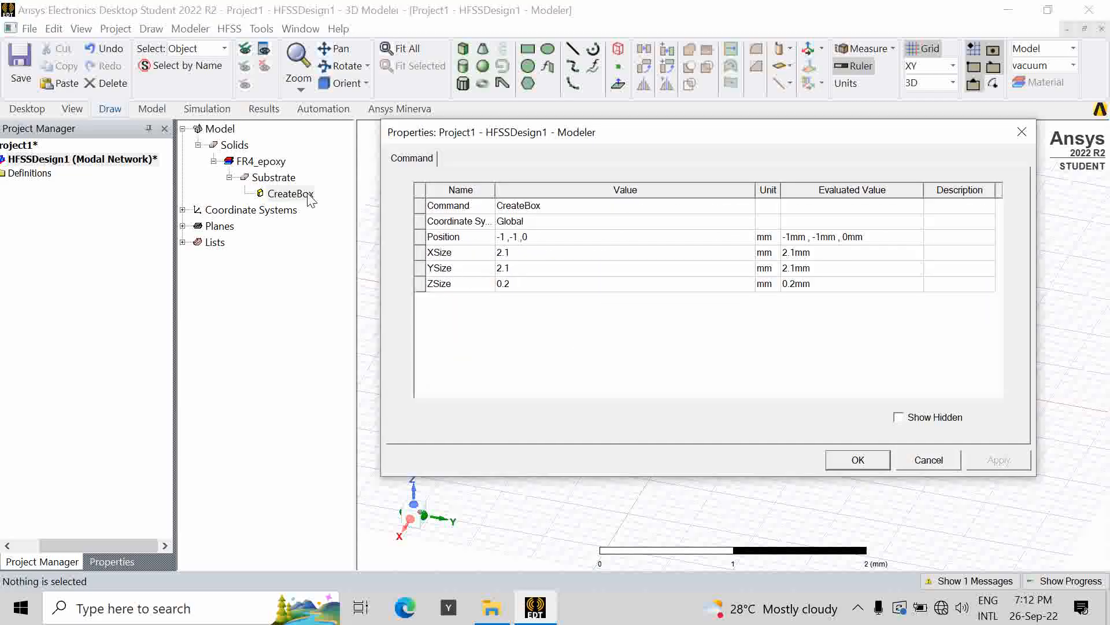
{"action": "left_click", "coordinate": [561, 242]}
{"action": "left_click", "coordinate": [561, 243]}
{"action": "key", "text": "BackSpace"}
{"action": "key", "text": "BackSpace"}
{"action": "key", "text": "BackSpace"}
{"action": "key", "text": "BackSpace"}
{"action": "key", "text": "BackSpace"}
{"action": "key", "text": "BackSpace"}
{"action": "key", "text": "BackSpace"}
{"action": "key", "text": "BackSpace"}
{"action": "key", "text": "BackSpace"}
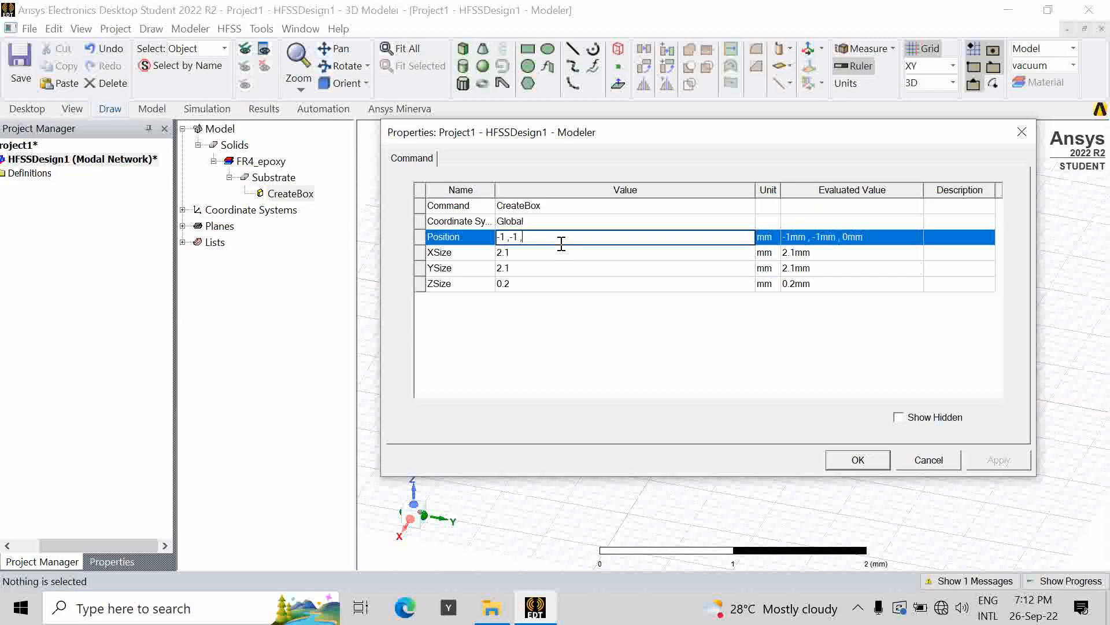
{"action": "type", "text": "-ls/2, -ws/2, 0"}
{"action": "left_click", "coordinate": [833, 348]}
Step: Define the variable ls as a length of 36 mm
{"action": "left_click", "coordinate": [656, 240]}
{"action": "scroll", "coordinate": [688, 277], "scroll_direction": "up", "scroll_amount": 3}
{"action": "scroll", "coordinate": [693, 284], "scroll_direction": "up", "scroll_amount": 2}
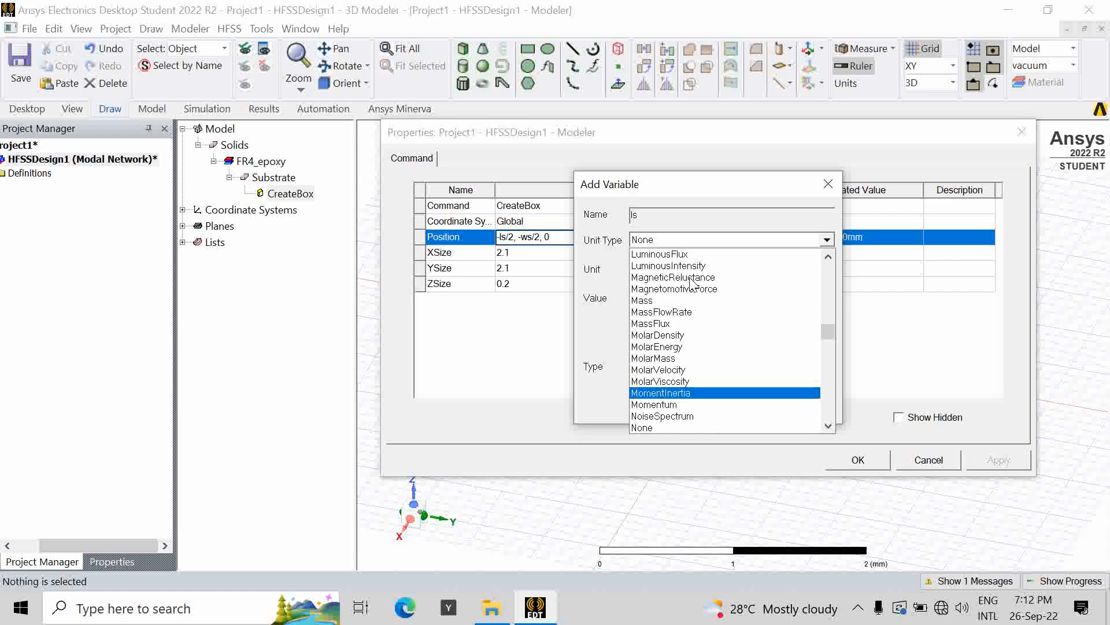
{"action": "scroll", "coordinate": [692, 283], "scroll_direction": "up", "scroll_amount": 2}
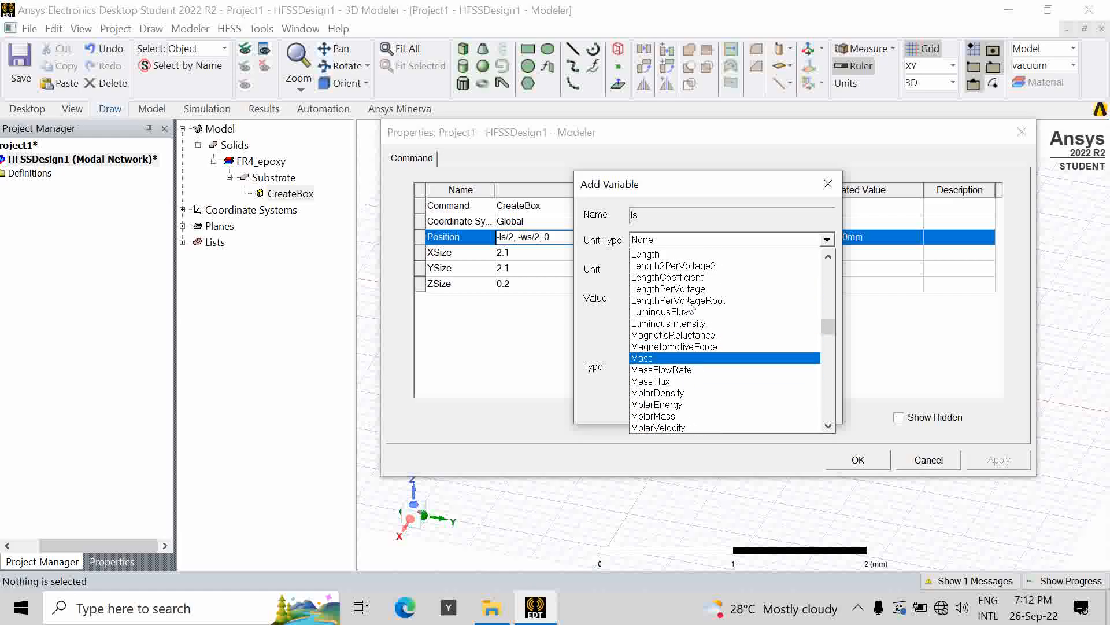
{"action": "left_click", "coordinate": [671, 259]}
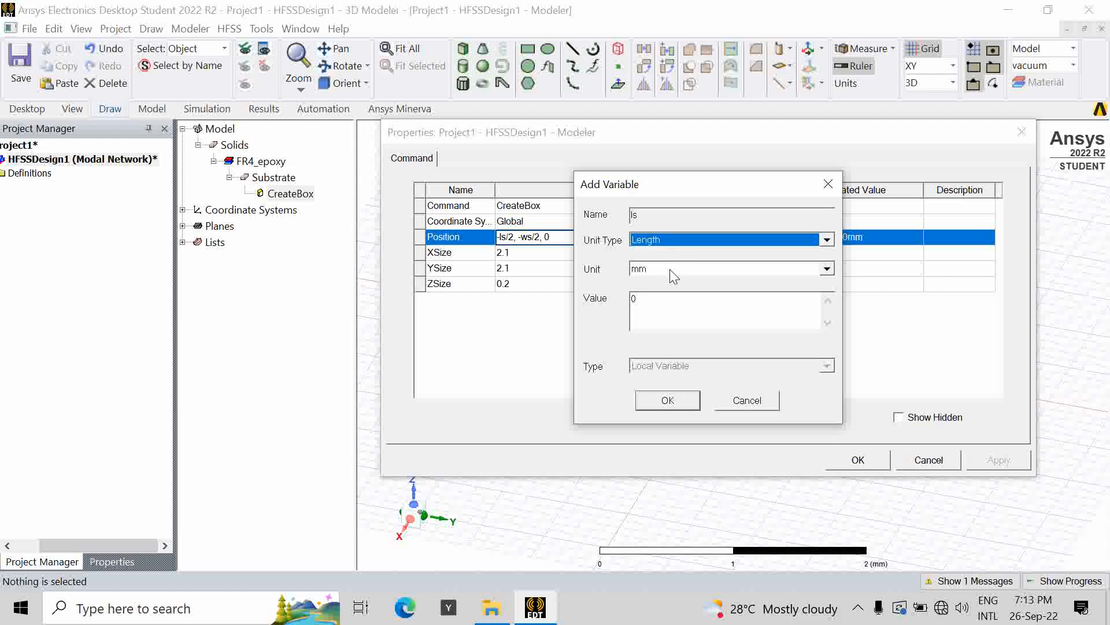
{"action": "double_click", "coordinate": [659, 305]}
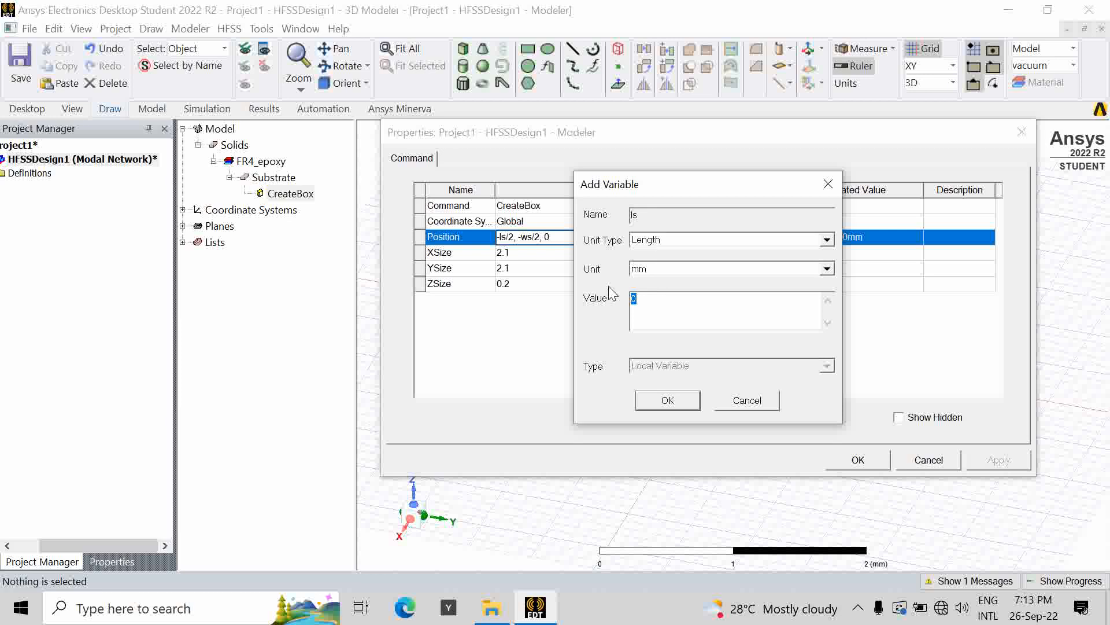
{"action": "type", "text": "36"}
{"action": "left_click", "coordinate": [671, 405]}
Step: Define the variable ws as a length of 91.42 mm
{"action": "left_click", "coordinate": [645, 241]}
{"action": "scroll", "coordinate": [680, 313], "scroll_direction": "up", "scroll_amount": 6}
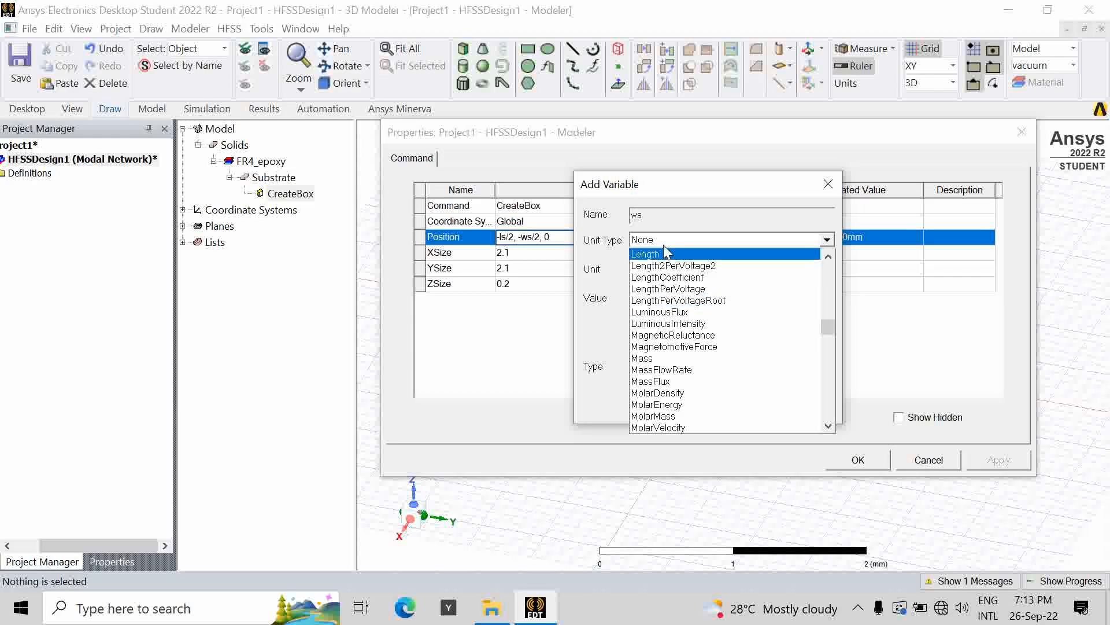
{"action": "left_click", "coordinate": [667, 253]}
{"action": "left_click", "coordinate": [654, 298]}
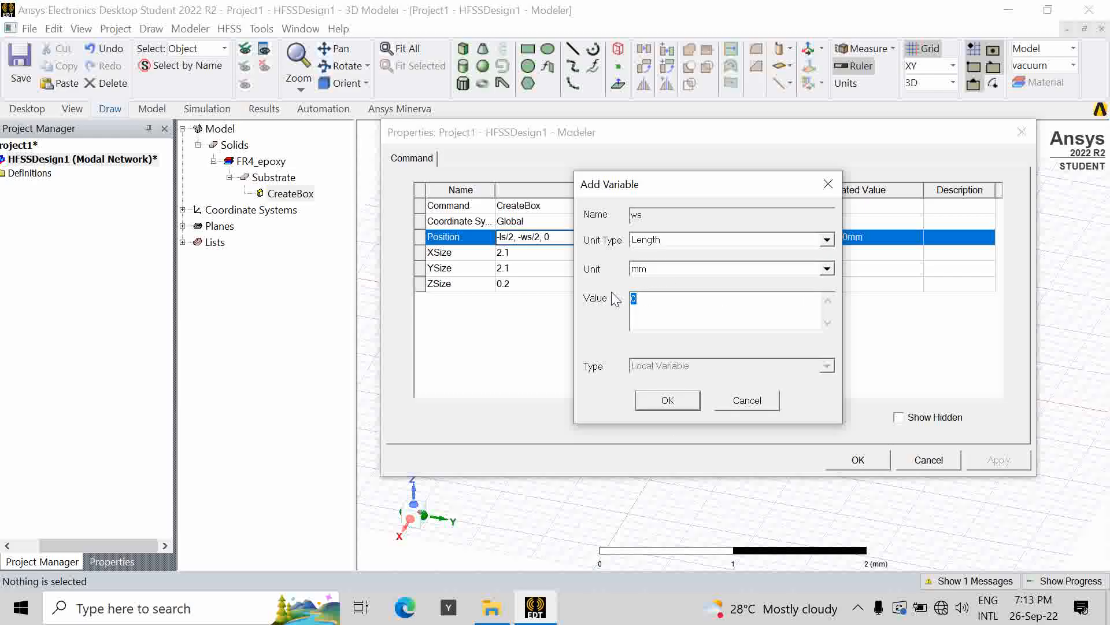
{"action": "type", "text": "91.42"}
{"action": "left_click", "coordinate": [668, 400]}
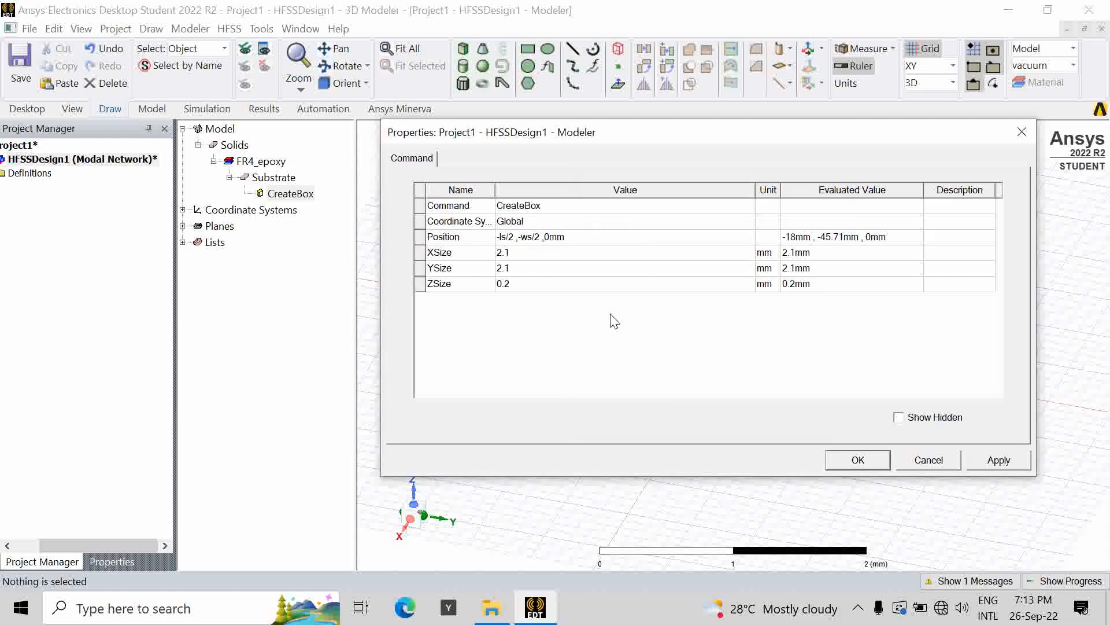
Step: Set the substrate box's X size to ls and its Y size to ws
{"action": "left_click", "coordinate": [536, 252]}
{"action": "type", "text": "ls"}
{"action": "left_click", "coordinate": [516, 359]}
{"action": "left_click", "coordinate": [515, 268]}
{"action": "type", "text": "ws"}
{"action": "left_click", "coordinate": [496, 342]}
Step: Set the substrate box's Z size to a new variable ts of 1.6 mm and apply the dimensions
{"action": "left_click", "coordinate": [518, 283]}
{"action": "type", "text": "ts"}
{"action": "left_click", "coordinate": [518, 319]}
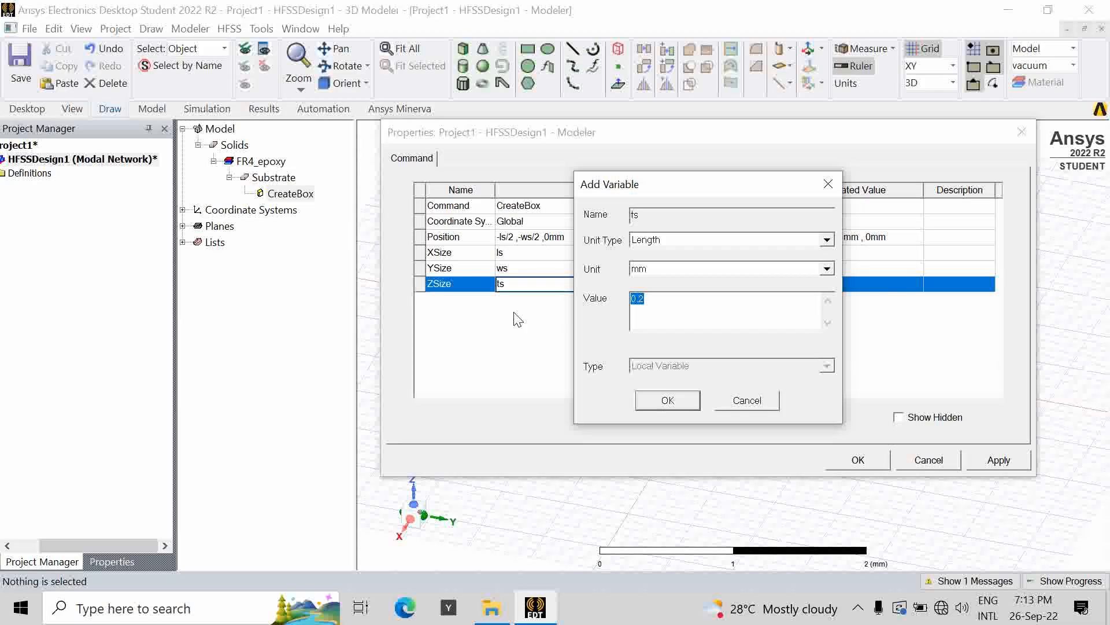
{"action": "type", "text": "1.6"}
{"action": "key", "text": "Return"}
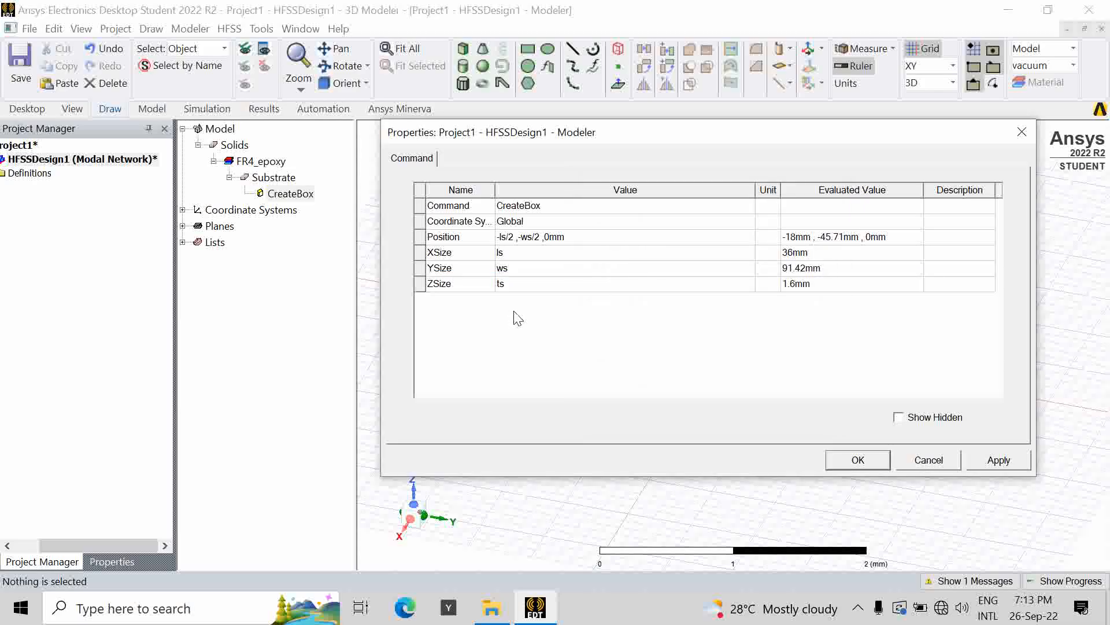
{"action": "left_click", "coordinate": [999, 460]}
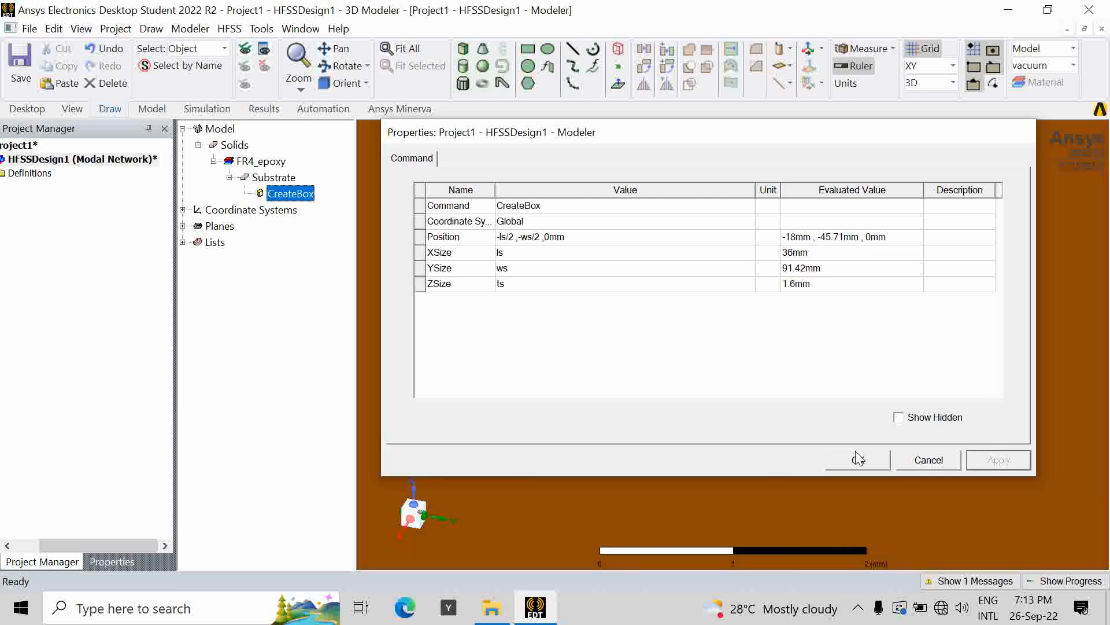
Step: Draw a box from the substrate's corner at -18, -45.71, 0 mm, about 34 by 91.71 mm and extending 2 mm downward
{"action": "left_click", "coordinate": [858, 458]}
{"action": "key", "text": "ctrl+d"}
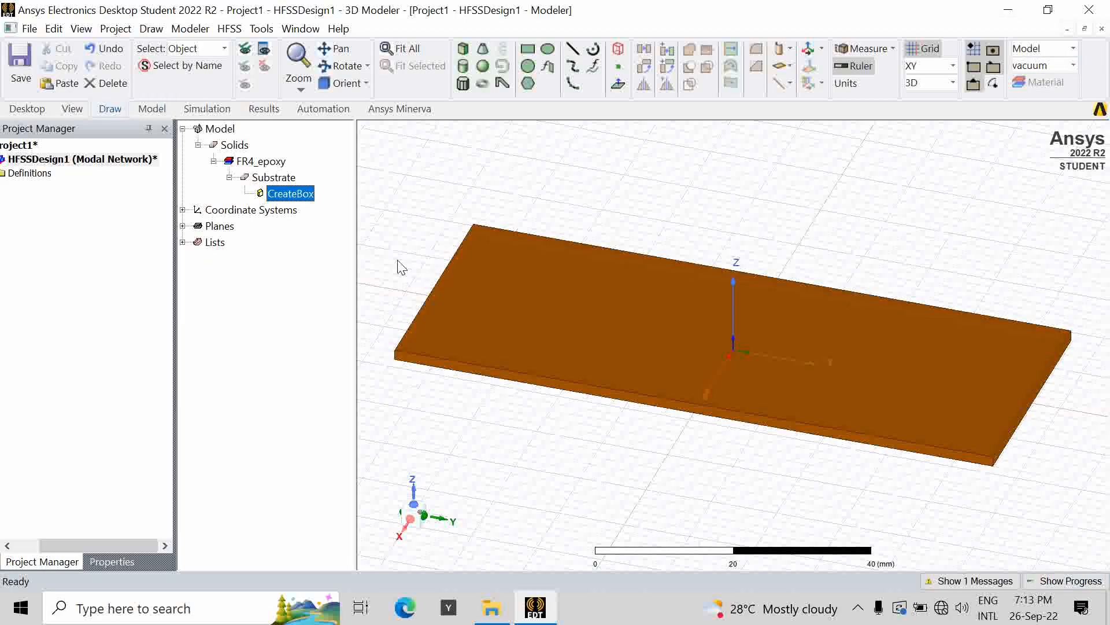
{"action": "left_click", "coordinate": [462, 49]}
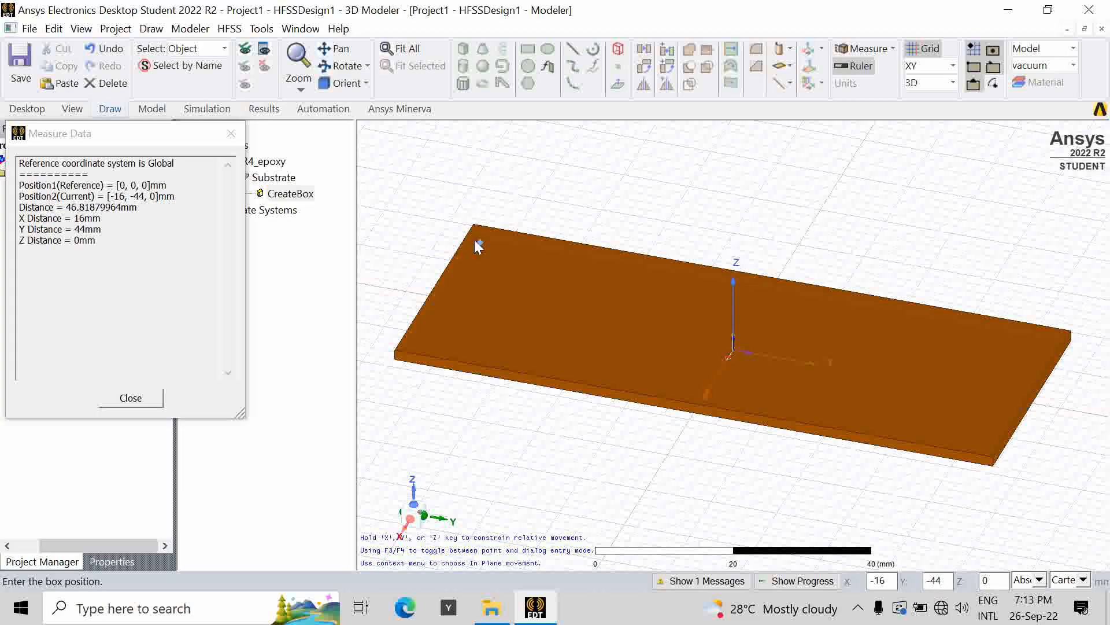
{"action": "scroll", "coordinate": [475, 240], "scroll_direction": "up", "scroll_amount": 2}
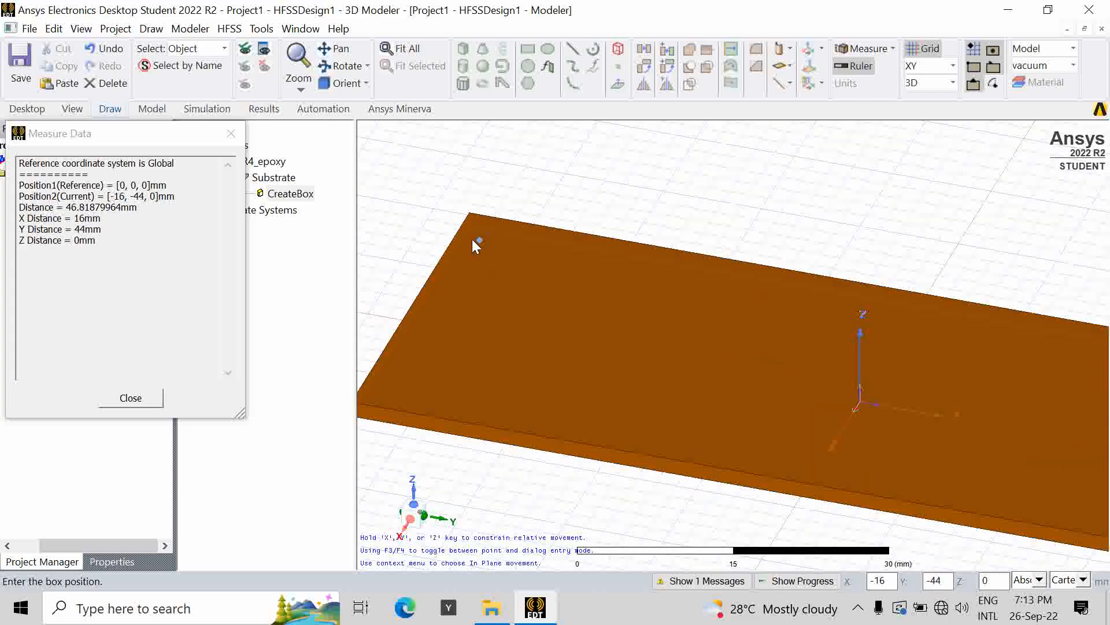
{"action": "scroll", "coordinate": [473, 239], "scroll_direction": "up", "scroll_amount": 3}
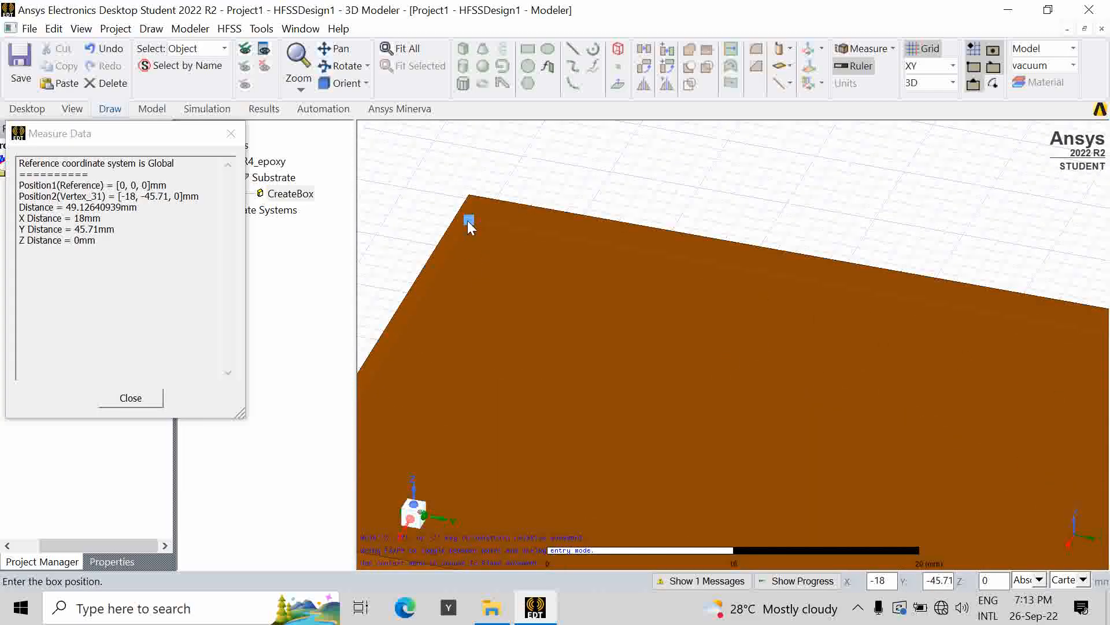
{"action": "scroll", "coordinate": [469, 227], "scroll_direction": "down", "scroll_amount": 3}
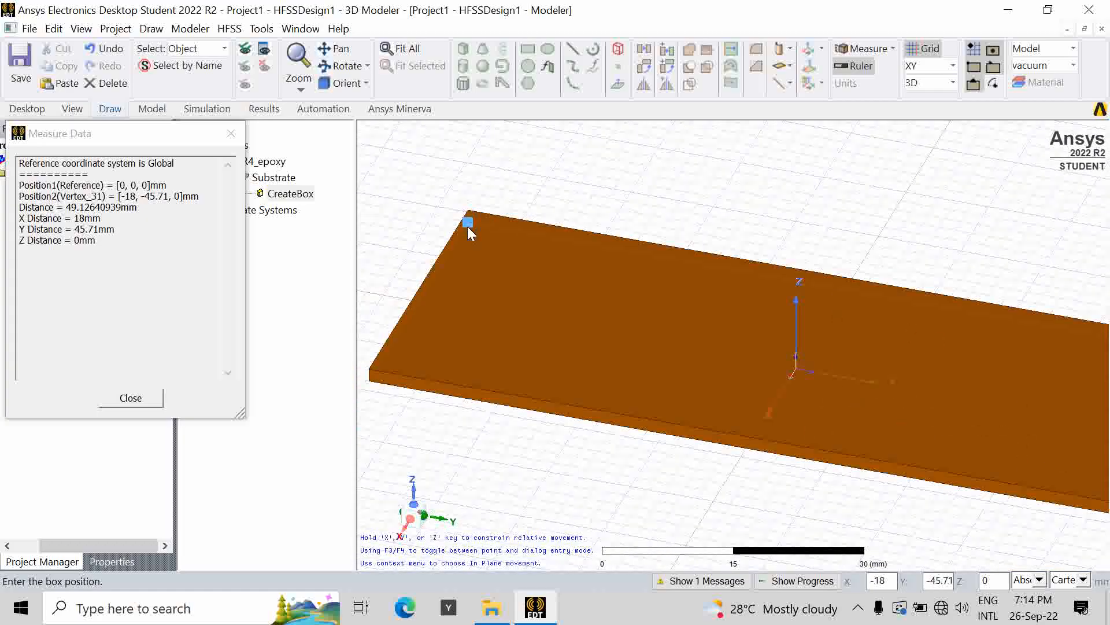
{"action": "scroll", "coordinate": [467, 226], "scroll_direction": "down", "scroll_amount": 3}
{"action": "left_click", "coordinate": [467, 227]}
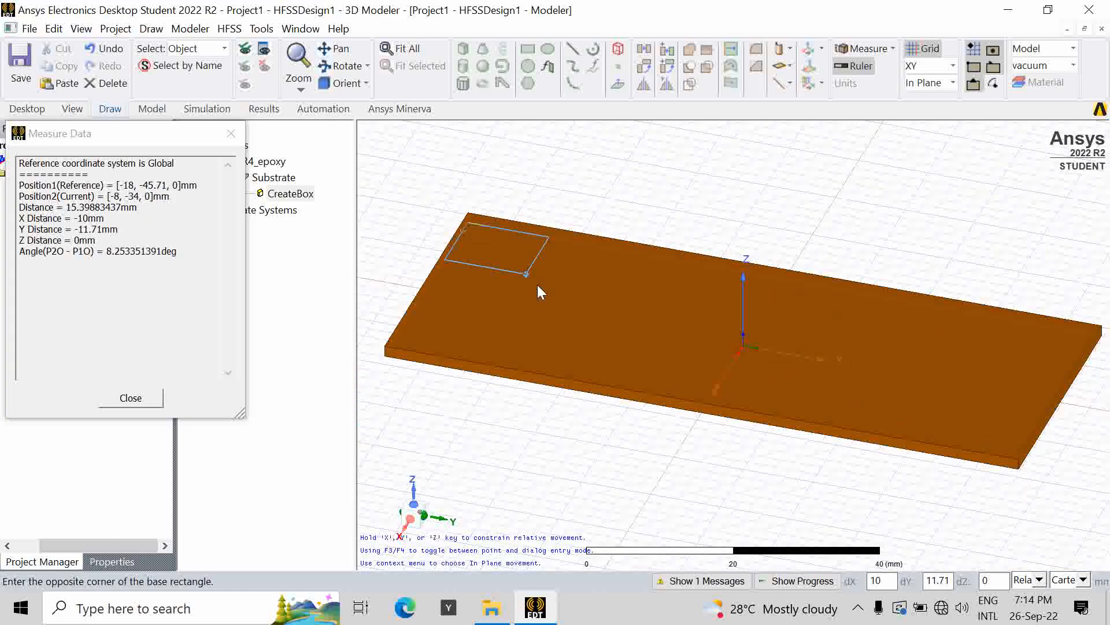
{"action": "left_click", "coordinate": [1022, 464]}
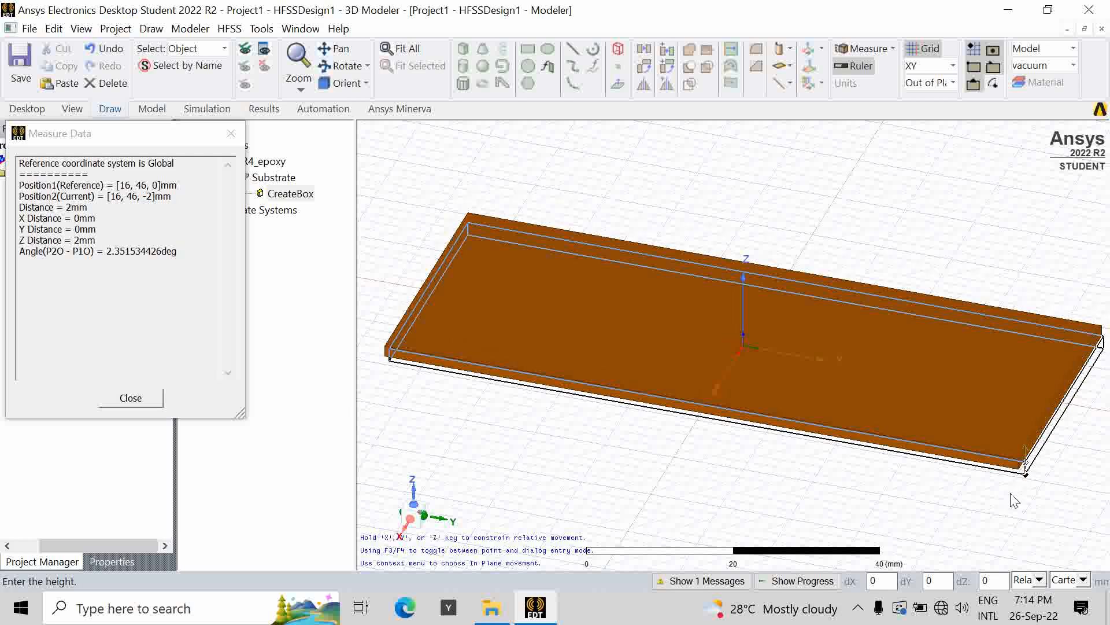
{"action": "left_click", "coordinate": [1002, 530]}
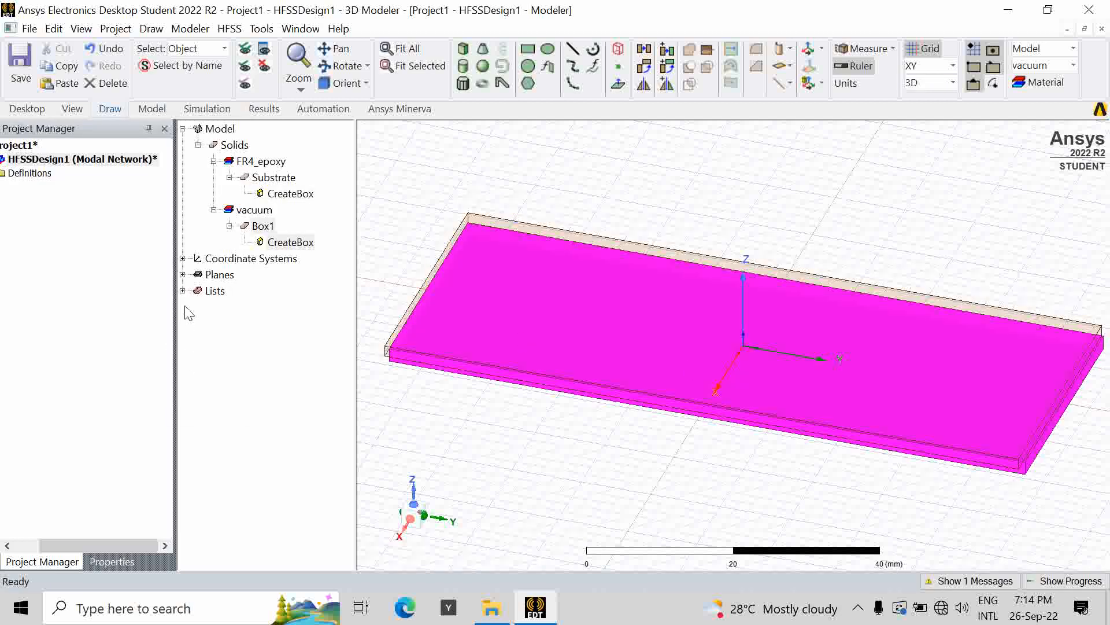
Step: Rename the new box GND and assign it the copper material
{"action": "double_click", "coordinate": [268, 227]}
{"action": "left_click", "coordinate": [588, 206]}
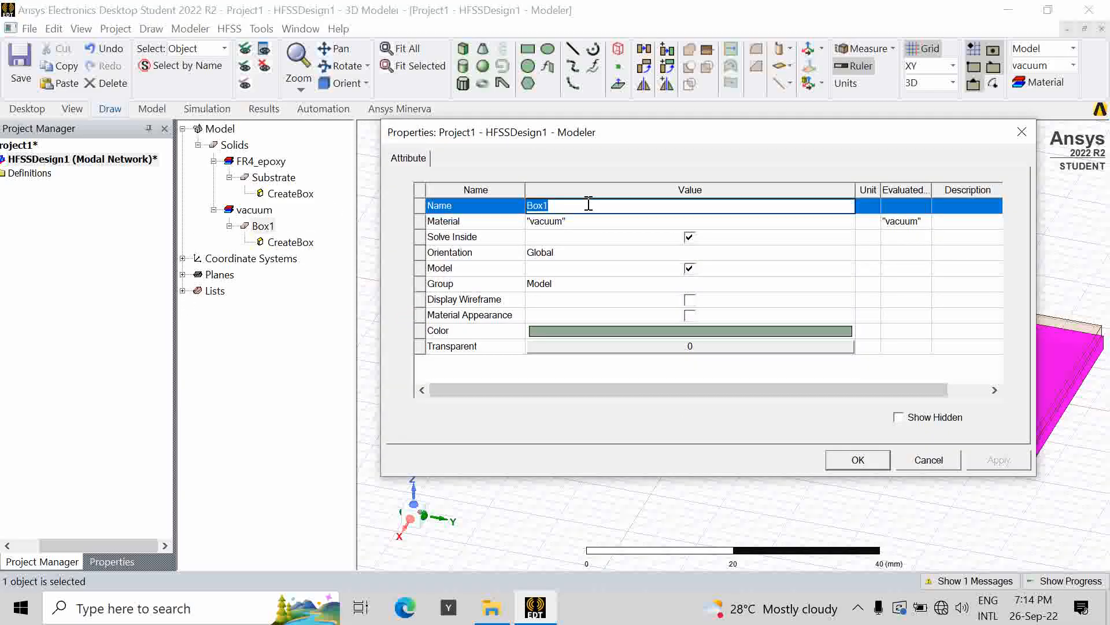
{"action": "type", "text": "GND"}
{"action": "left_click", "coordinate": [554, 224]}
{"action": "left_click", "coordinate": [554, 224]}
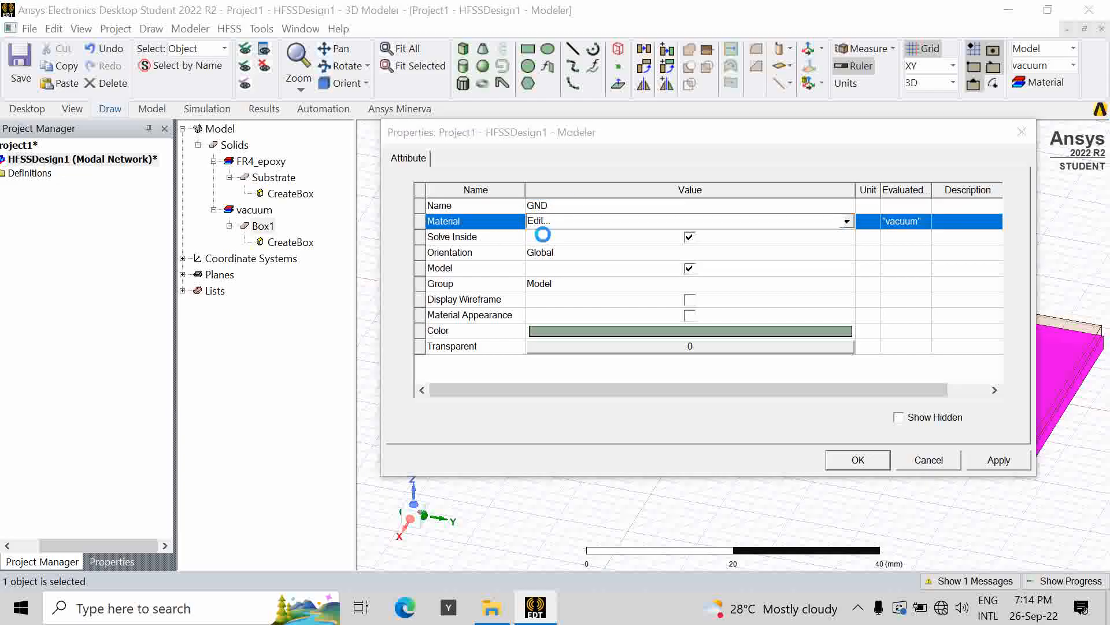
{"action": "left_click", "coordinate": [541, 234]}
{"action": "left_click", "coordinate": [278, 151]}
{"action": "type", "text": "c"}
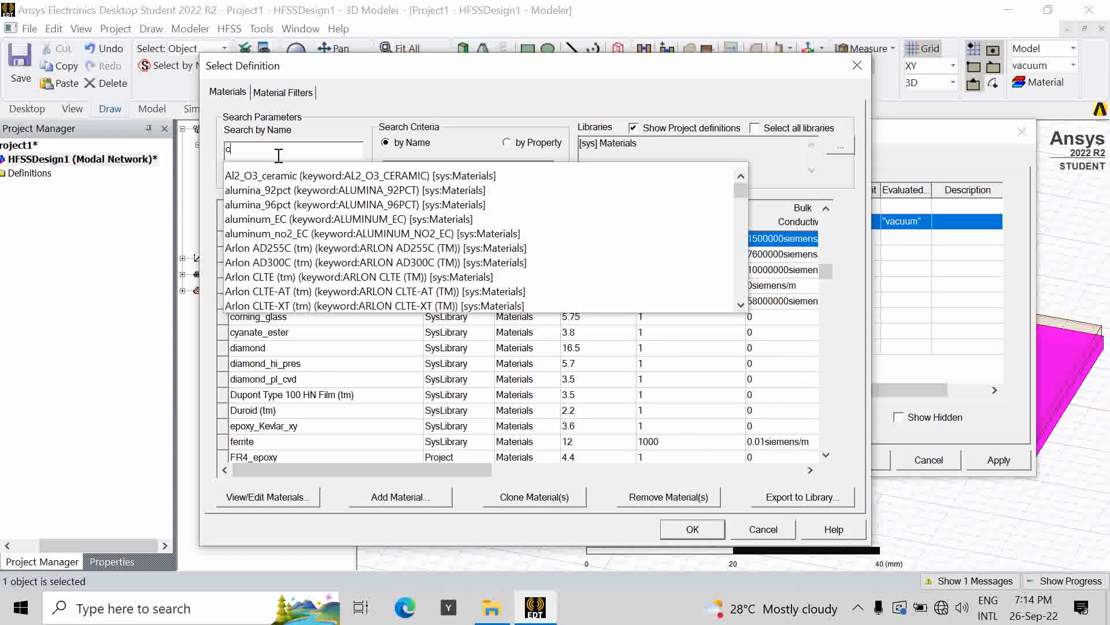
{"action": "type", "text": "opp"}
{"action": "left_click", "coordinate": [272, 175]}
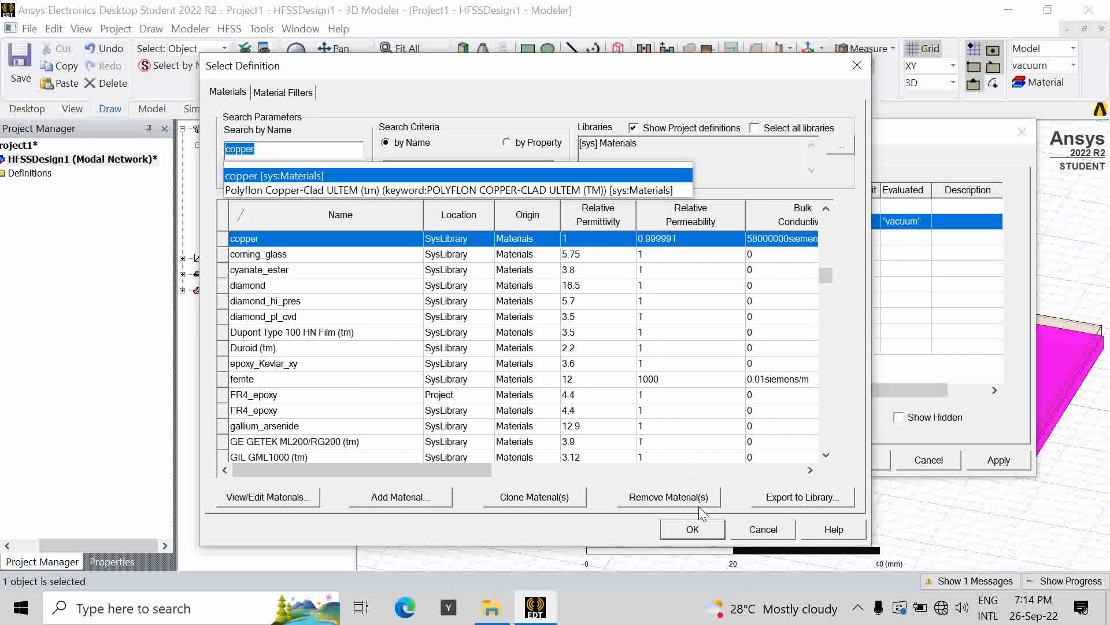
{"action": "left_click", "coordinate": [698, 528]}
Step: Set the GND box's display color to yellow and apply its attributes
{"action": "left_click", "coordinate": [612, 331]}
{"action": "left_click", "coordinate": [553, 245]}
{"action": "left_click", "coordinate": [553, 226]}
{"action": "left_click", "coordinate": [548, 427]}
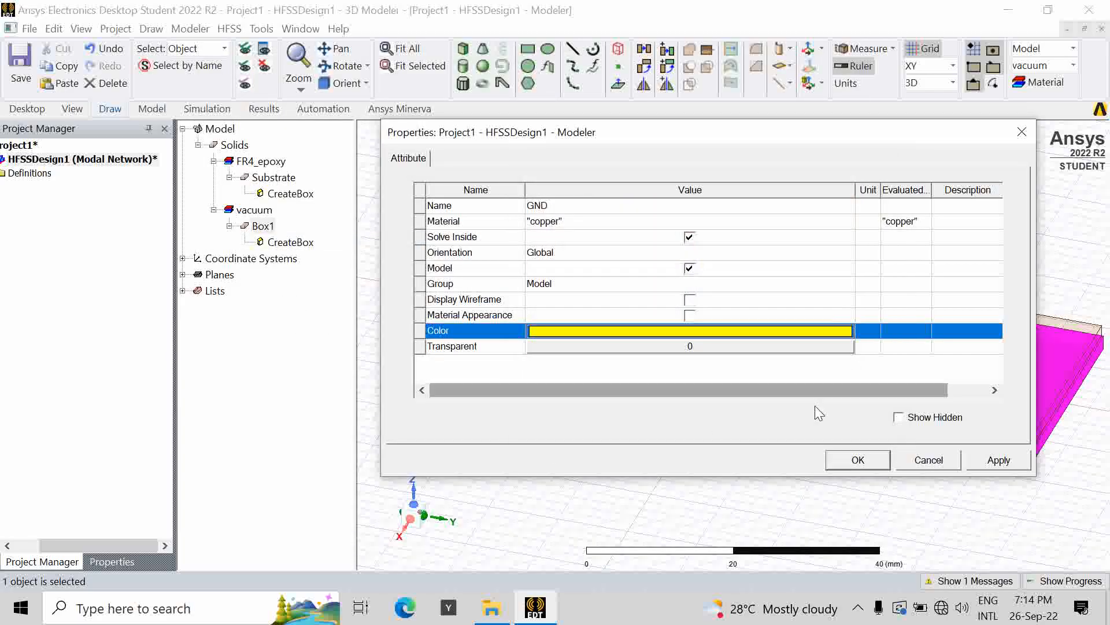
{"action": "left_click", "coordinate": [990, 460]}
{"action": "left_click", "coordinate": [858, 459]}
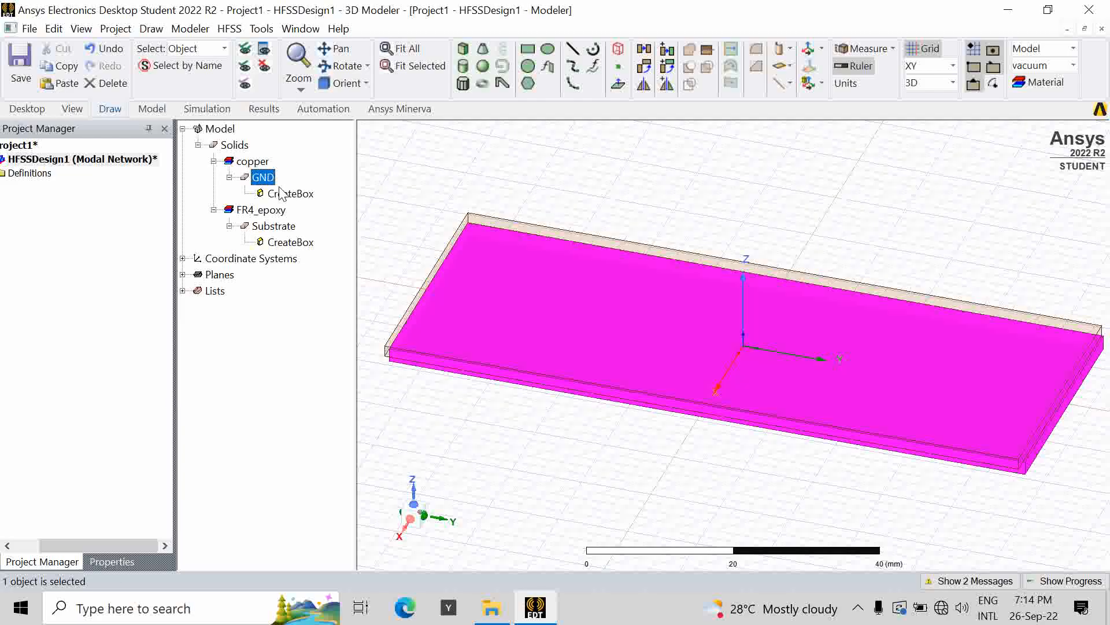
Step: Set the GND box's position to -ls/2, -ws/2, 0
{"action": "double_click", "coordinate": [279, 193]}
{"action": "double_click", "coordinate": [583, 236]}
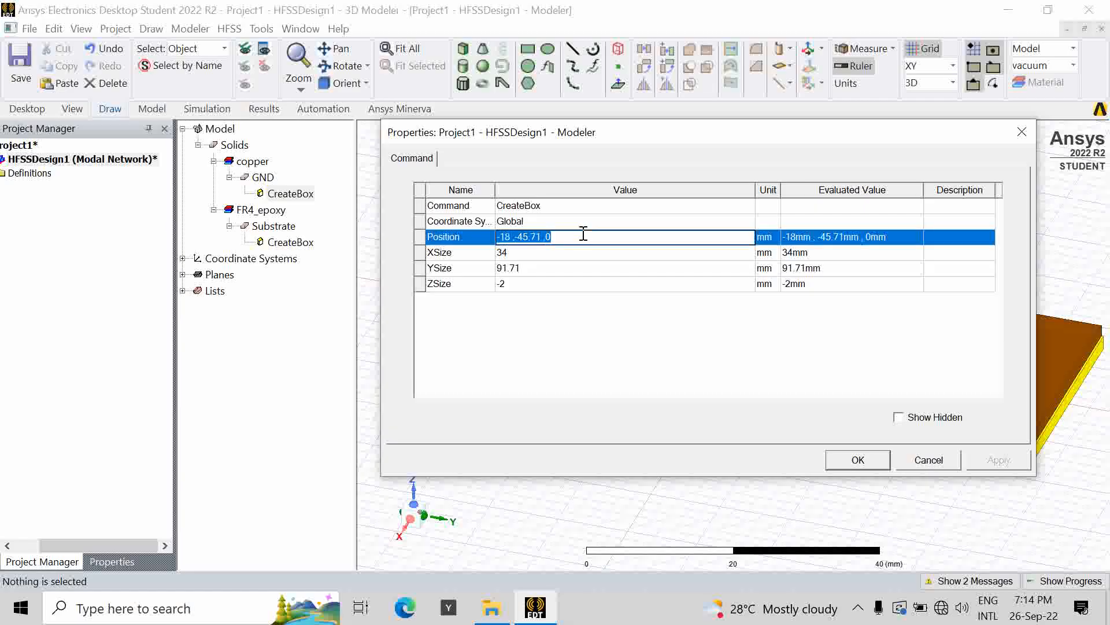
{"action": "key", "text": "BackSpace"}
{"action": "type", "text": "-ls"}
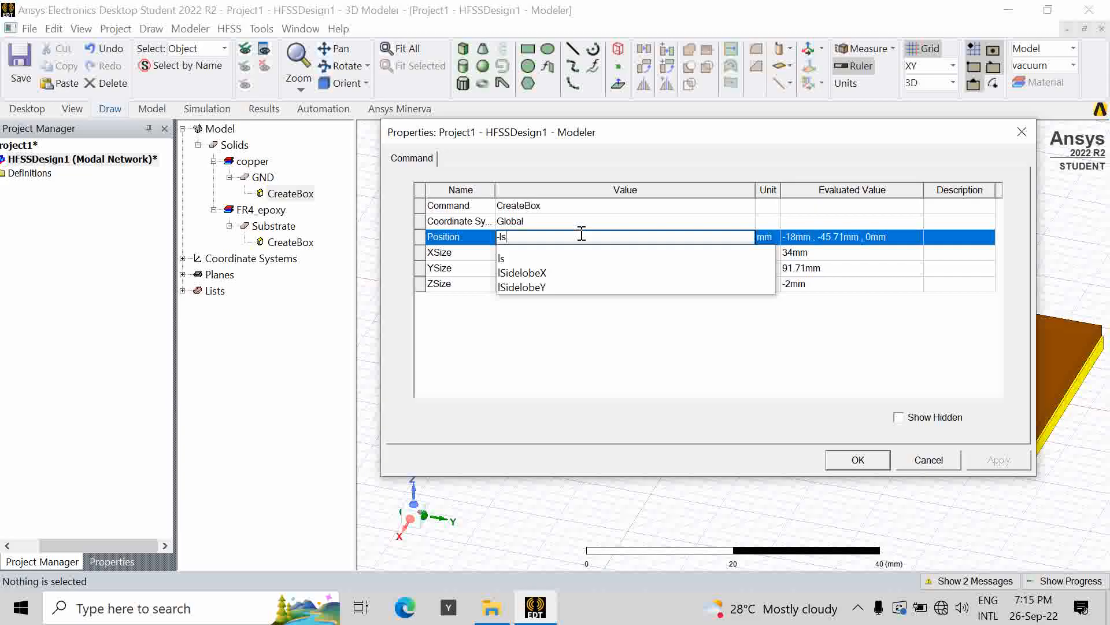
{"action": "type", "text": "/2"}
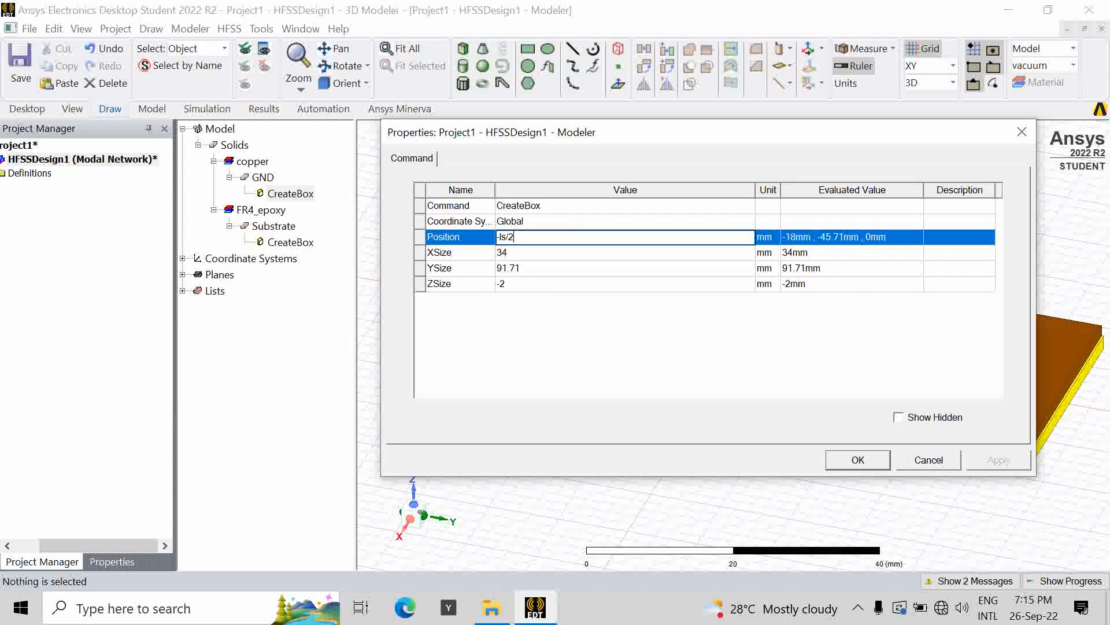
{"action": "type", "text": ", -ws"}
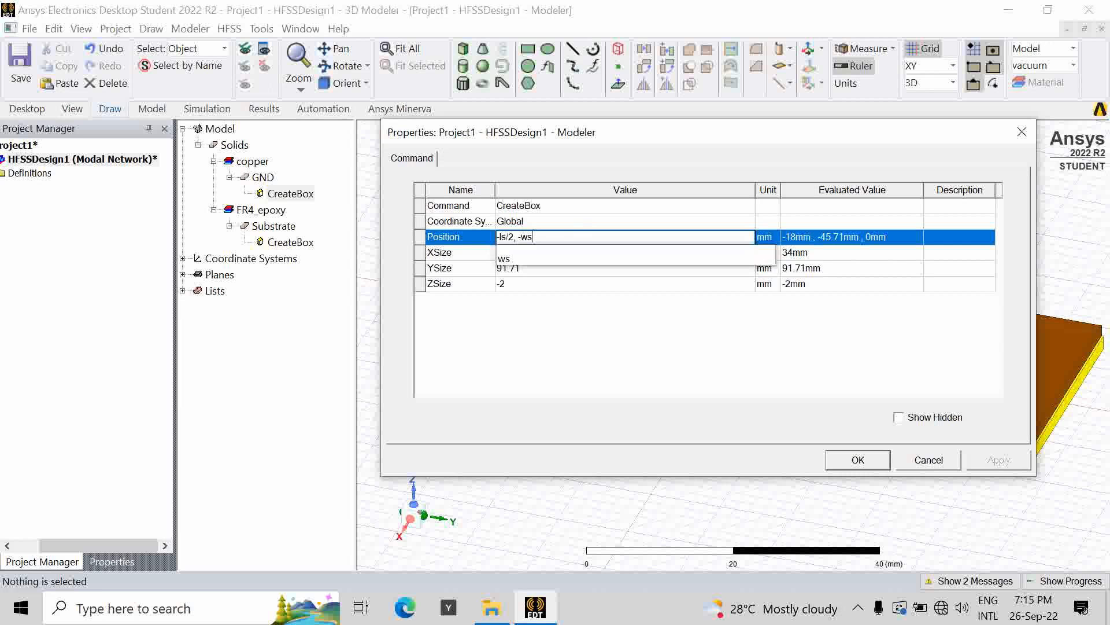
{"action": "type", "text": "/2, 0"}
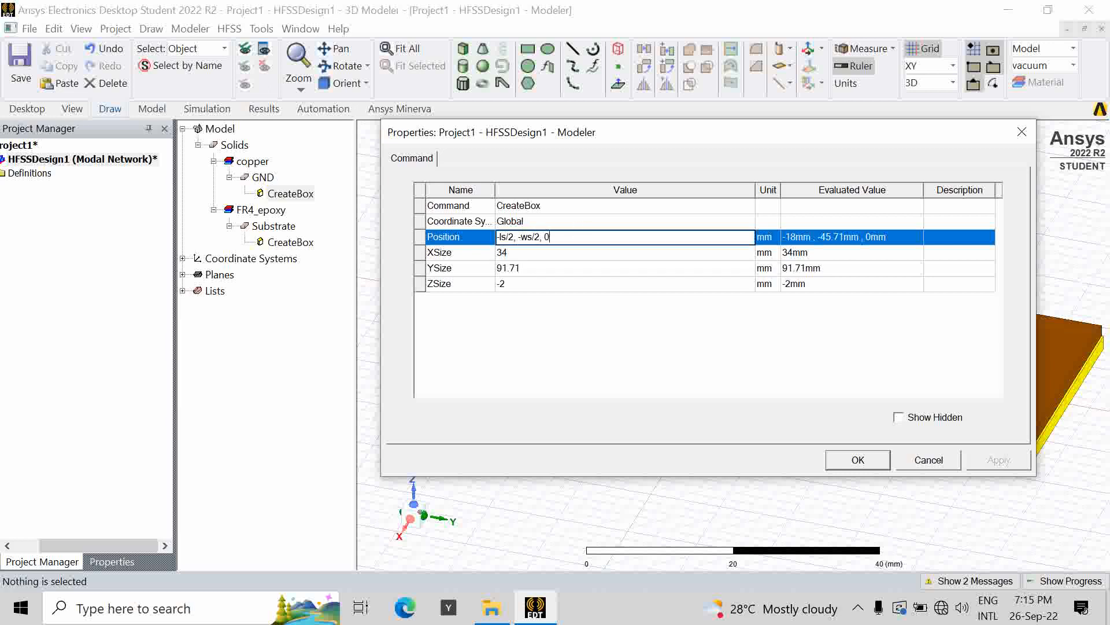
Step: Set the GND box's X size to ts
{"action": "left_click", "coordinate": [513, 255]}
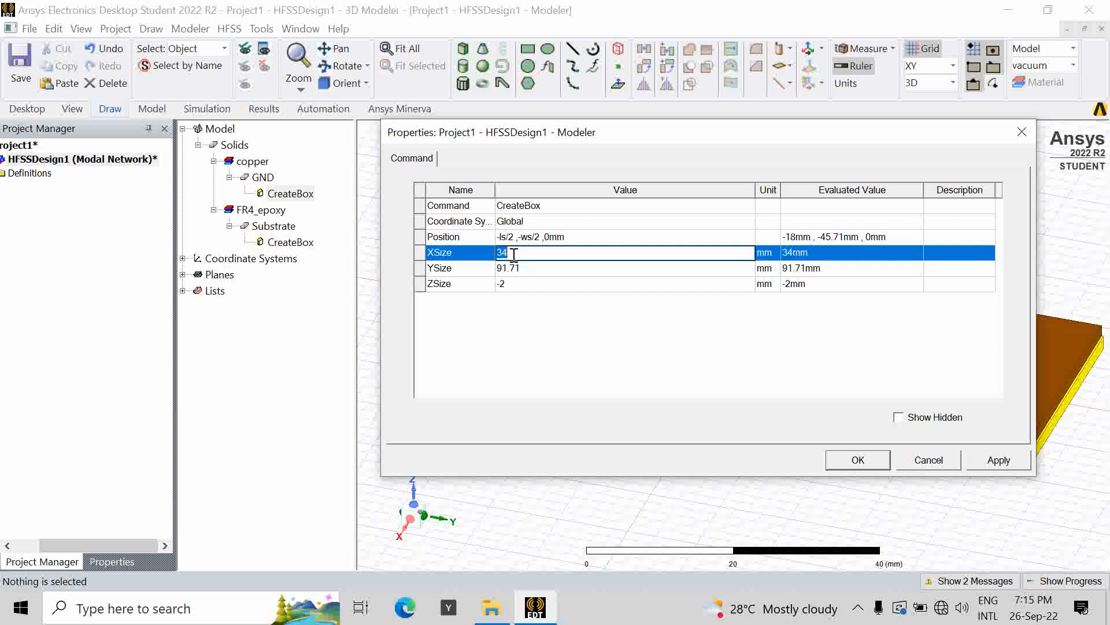
{"action": "type", "text": "ts"}
{"action": "left_click", "coordinate": [520, 298]}
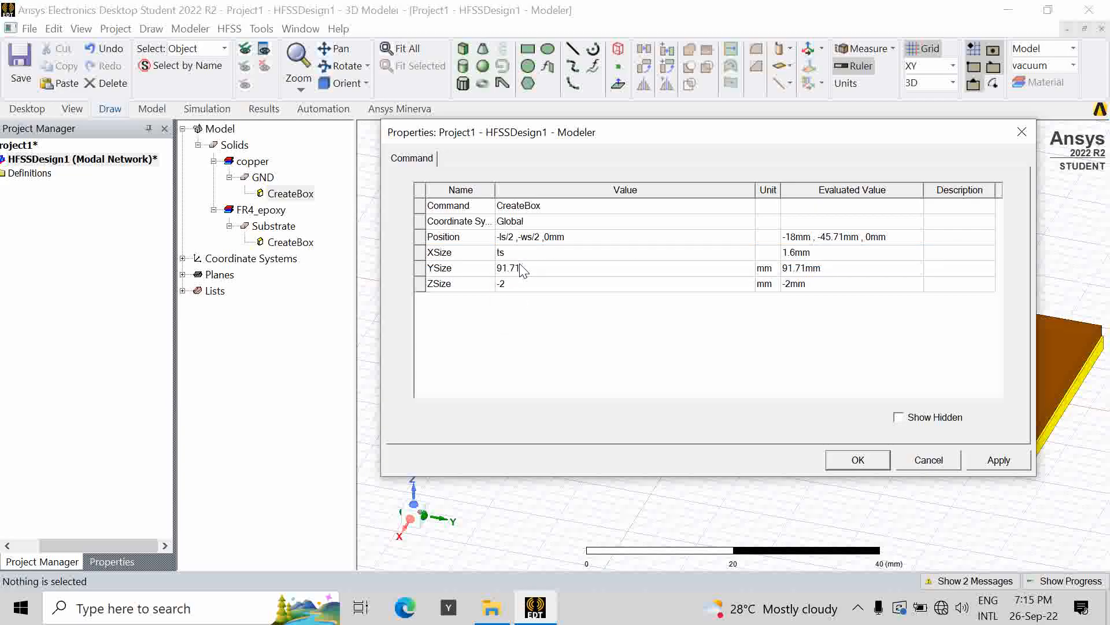
Step: Set the GND box's Y size to ws and its Z size to -tp, defining tp as a length of 0.035 mm
{"action": "left_click", "coordinate": [522, 267]}
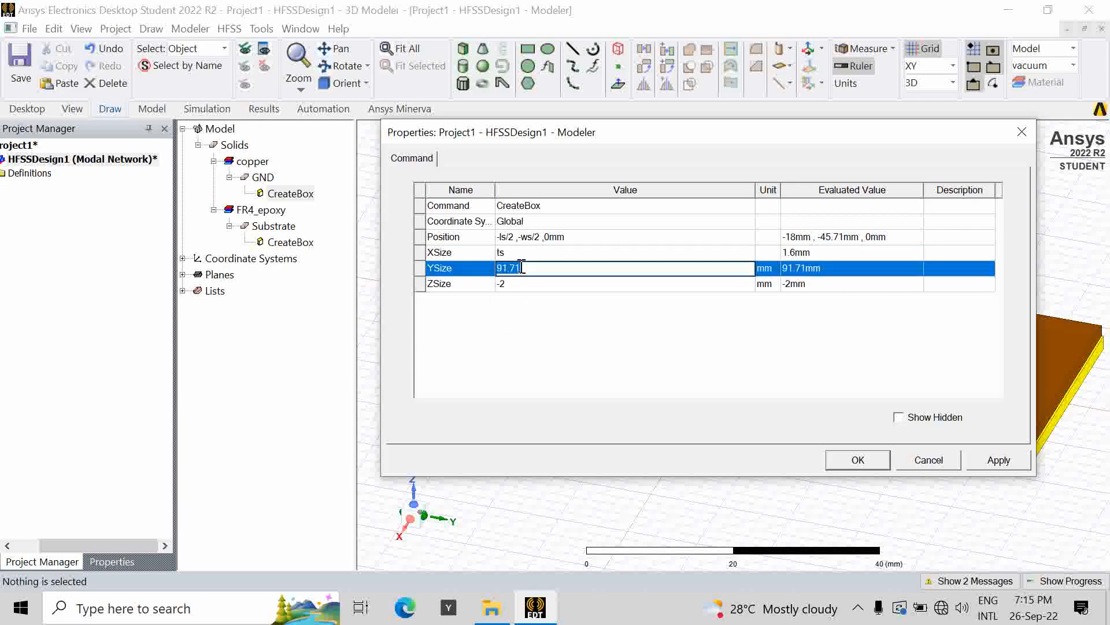
{"action": "type", "text": "ws"}
{"action": "left_click", "coordinate": [527, 315]}
{"action": "left_click", "coordinate": [528, 285]}
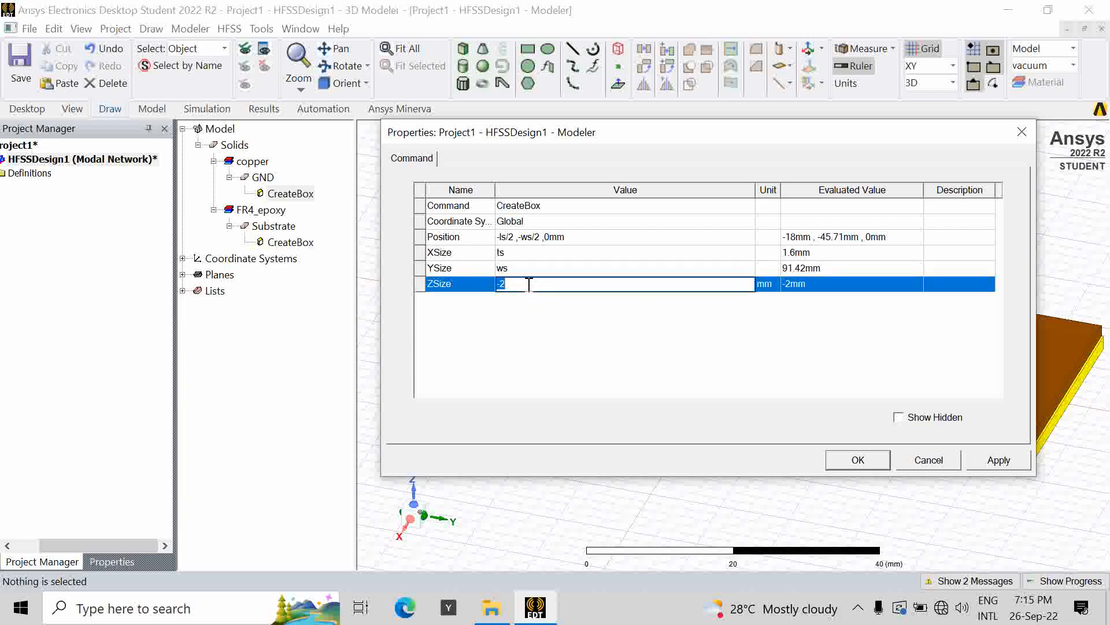
{"action": "type", "text": "-tp"}
{"action": "left_click", "coordinate": [577, 332]}
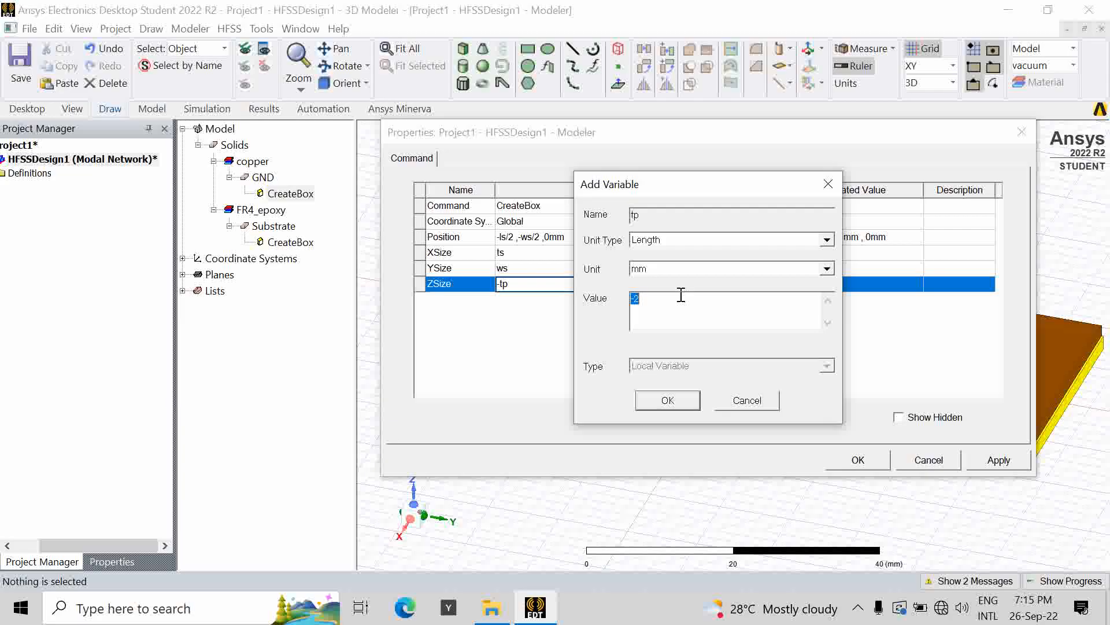
{"action": "type", "text": "0.035"}
{"action": "key", "text": "Return"}
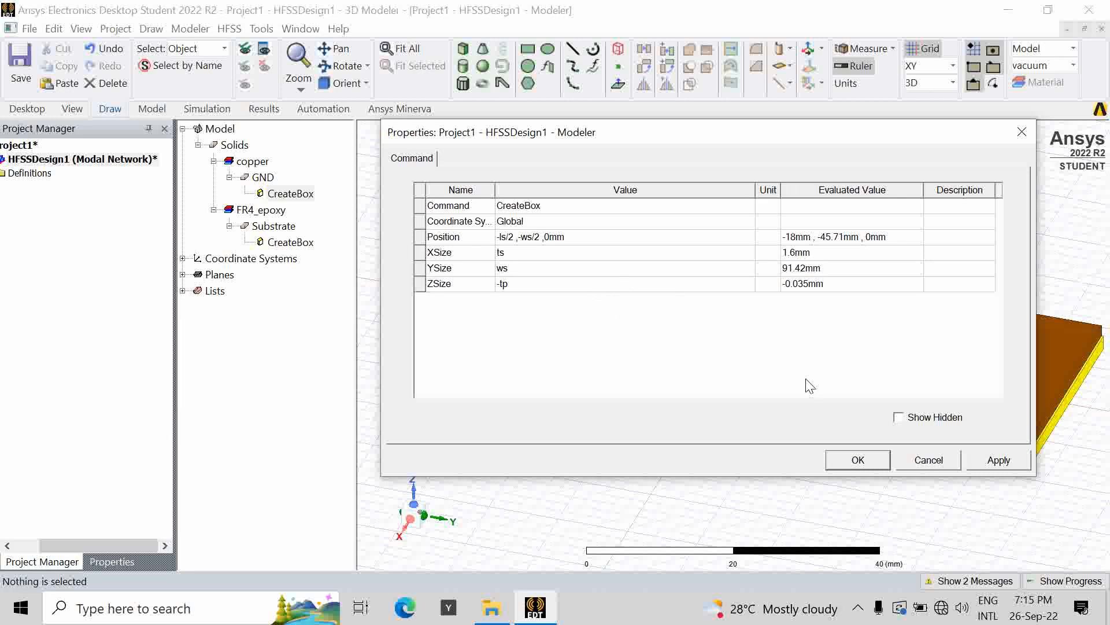
{"action": "left_click", "coordinate": [990, 465]}
{"action": "left_click", "coordinate": [858, 460]}
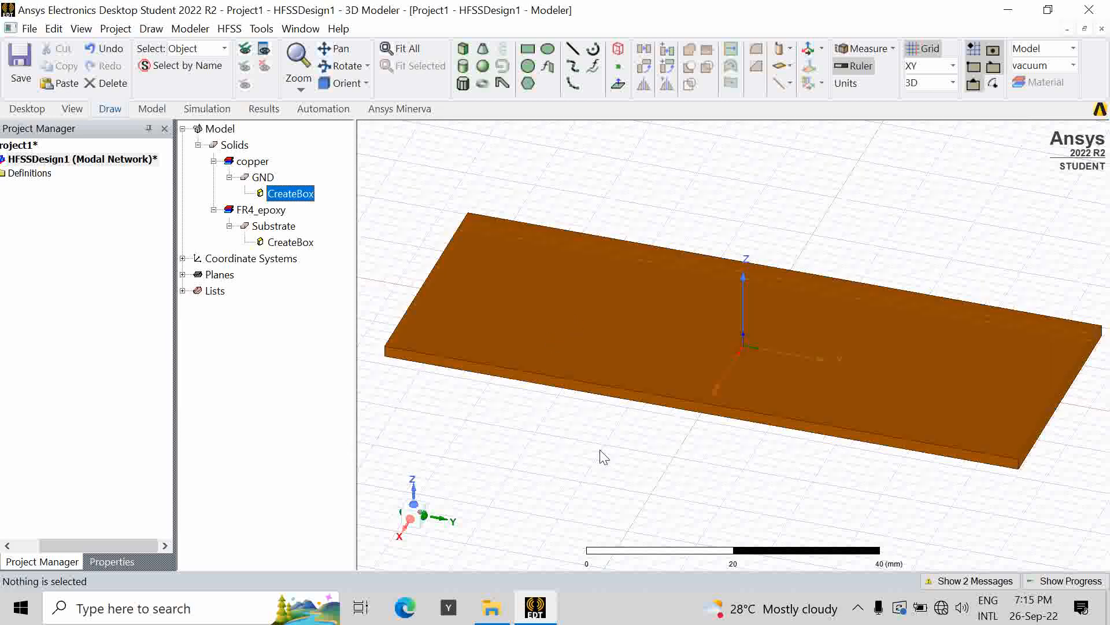
Step: Correct the GND box's X size to ls and apply the change
{"action": "left_click", "coordinate": [271, 179]}
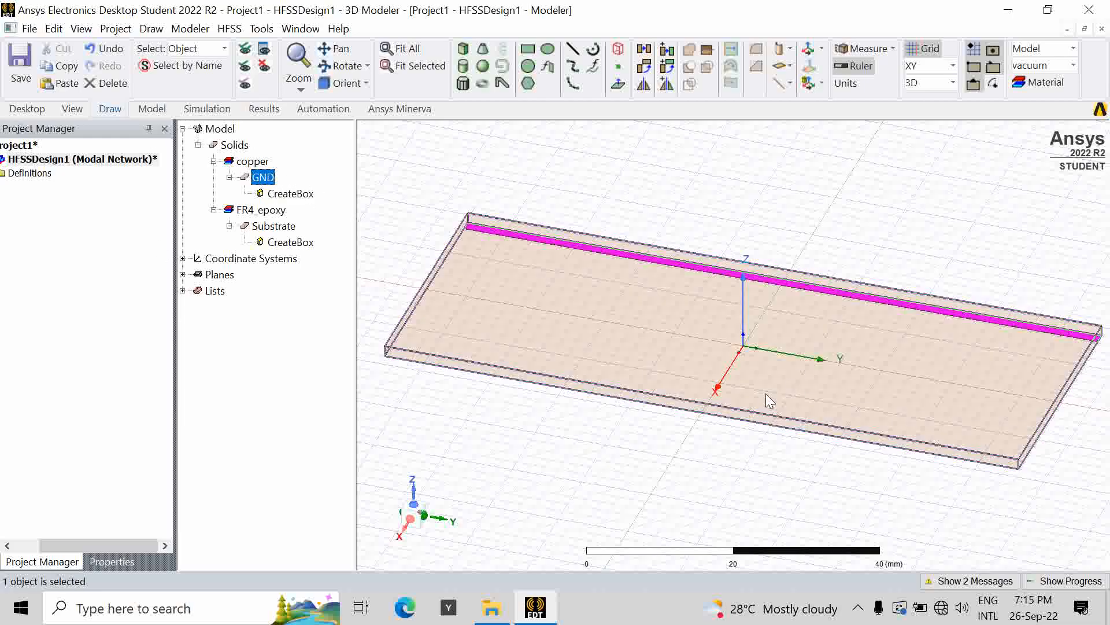
{"action": "left_click", "coordinate": [220, 132]}
{"action": "left_click_drag", "start_coordinate": [644, 462], "coordinate": [672, 450], "text": "alt"}
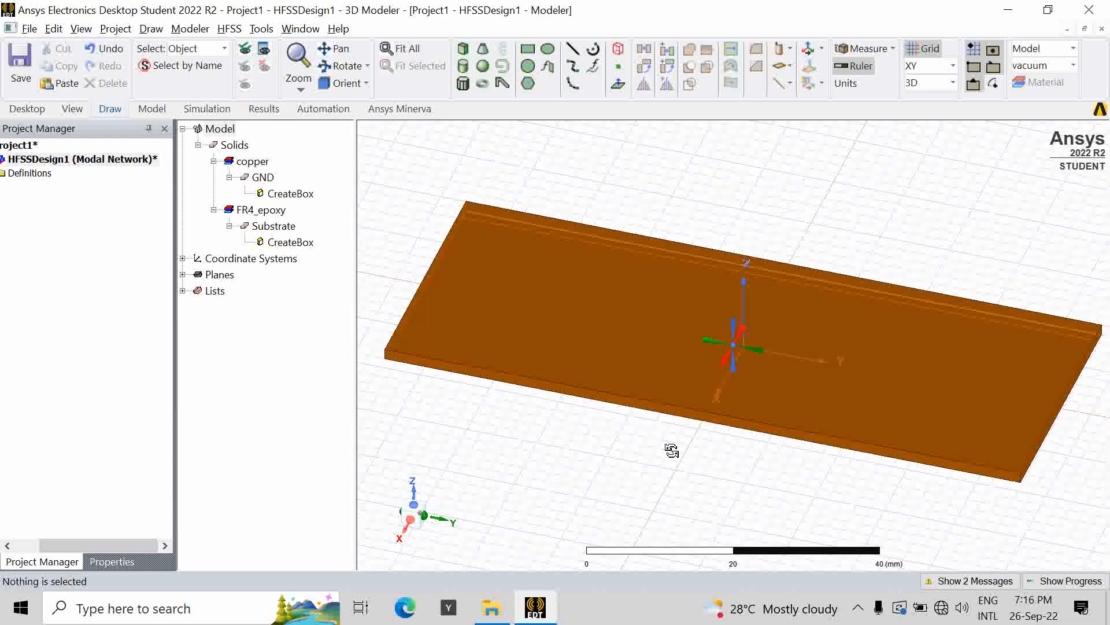
{"action": "double_click", "coordinate": [274, 200]}
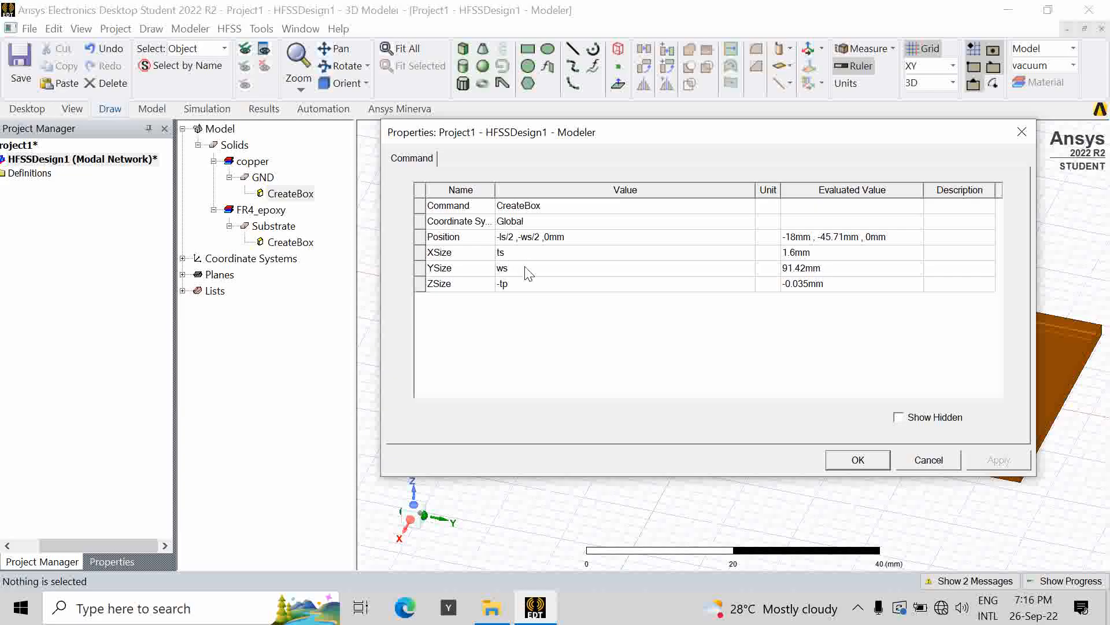
{"action": "left_click", "coordinate": [503, 255]}
{"action": "left_click", "coordinate": [505, 254]}
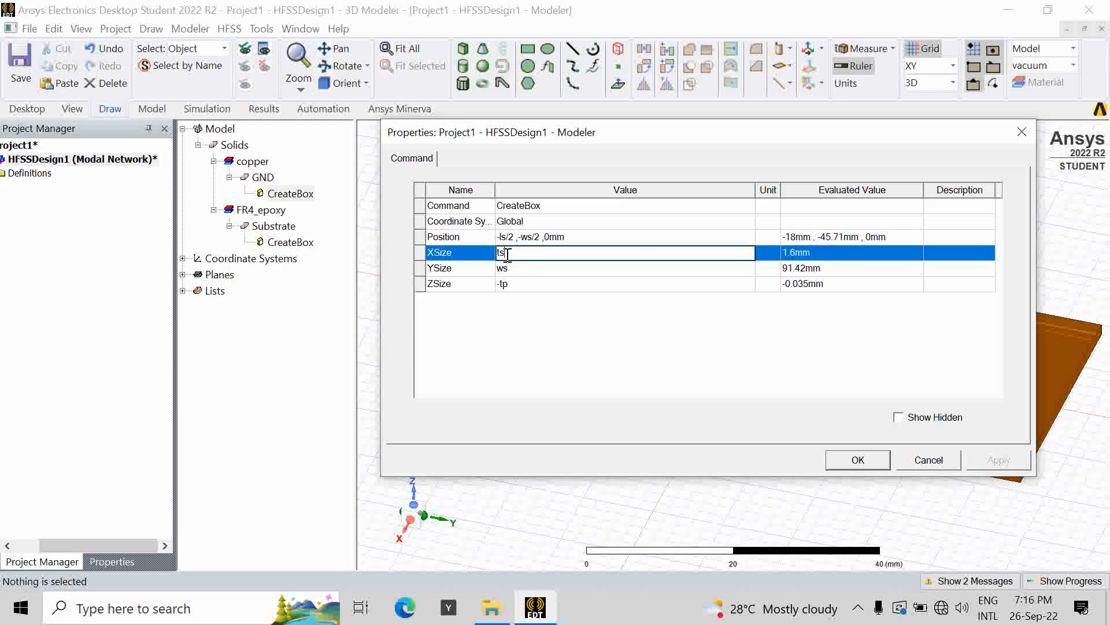
{"action": "key", "text": "BackSpace"}
{"action": "key", "text": "BackSpace"}
{"action": "type", "text": "ls"}
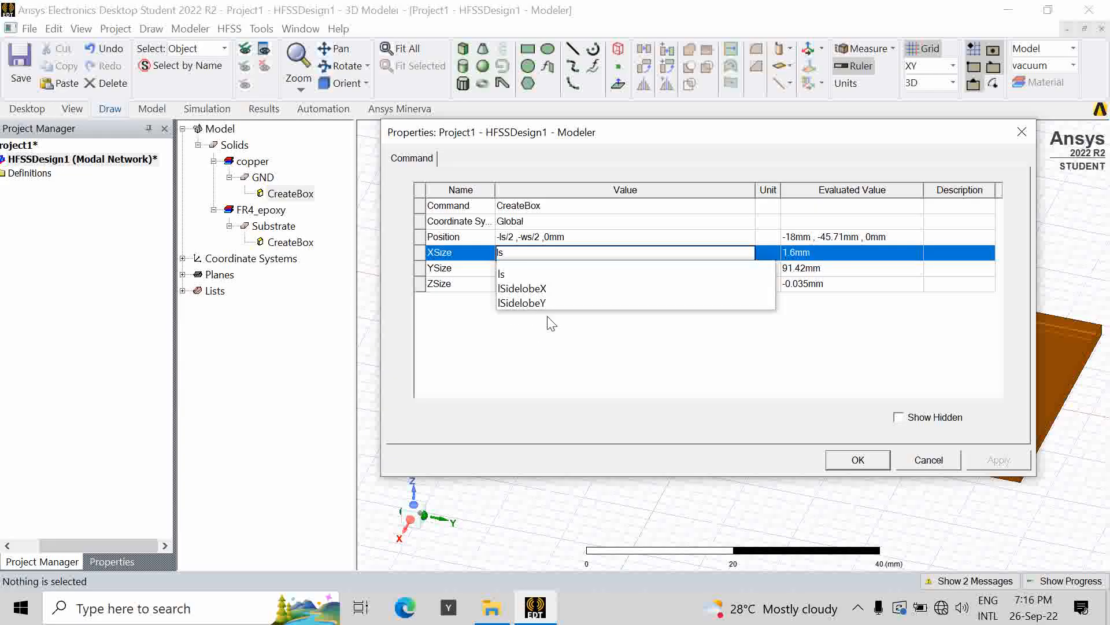
{"action": "left_click", "coordinate": [541, 362]}
{"action": "left_click", "coordinate": [999, 459]}
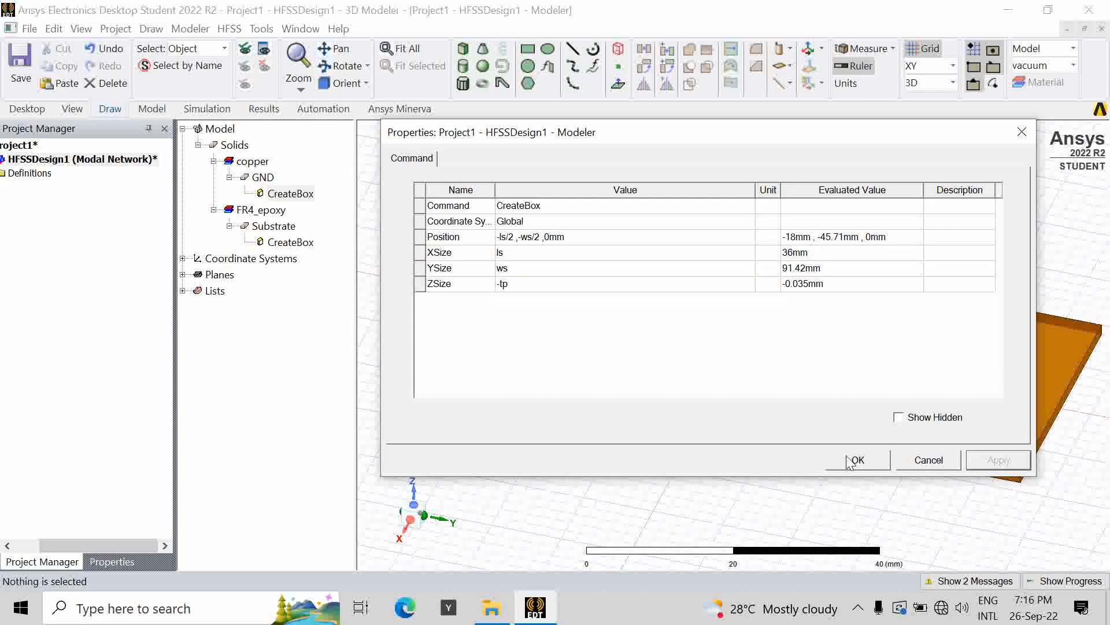
{"action": "left_click", "coordinate": [857, 460]}
{"action": "left_click", "coordinate": [796, 481]}
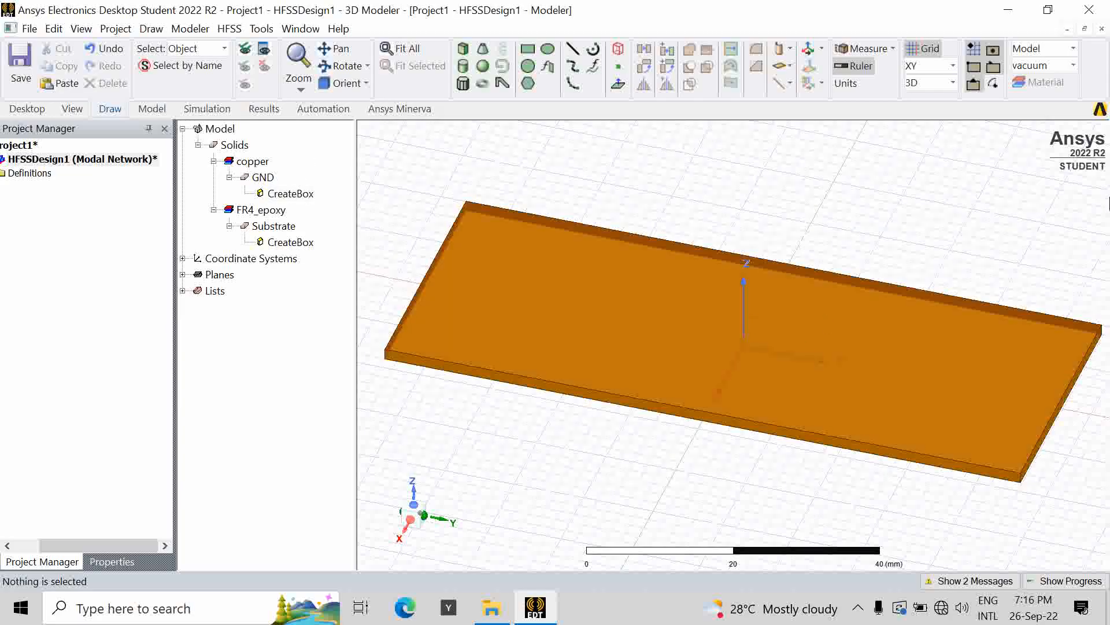
{"action": "left_click_drag", "start_coordinate": [713, 420], "coordinate": [752, 290], "text": "alt"}
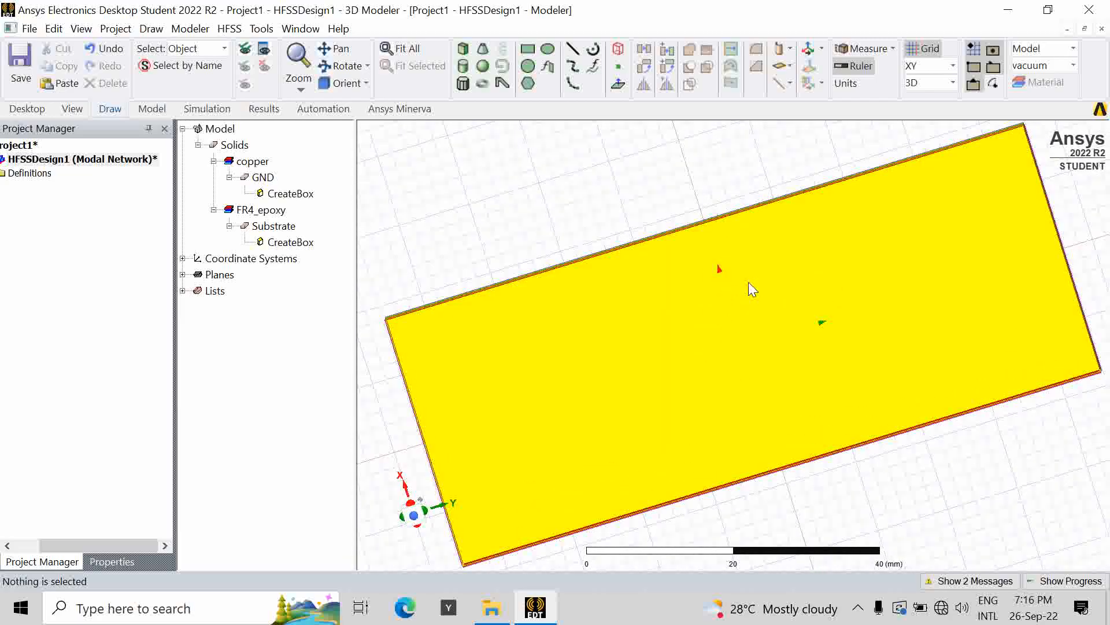
{"action": "left_click_drag", "start_coordinate": [752, 289], "coordinate": [768, 387], "text": "alt"}
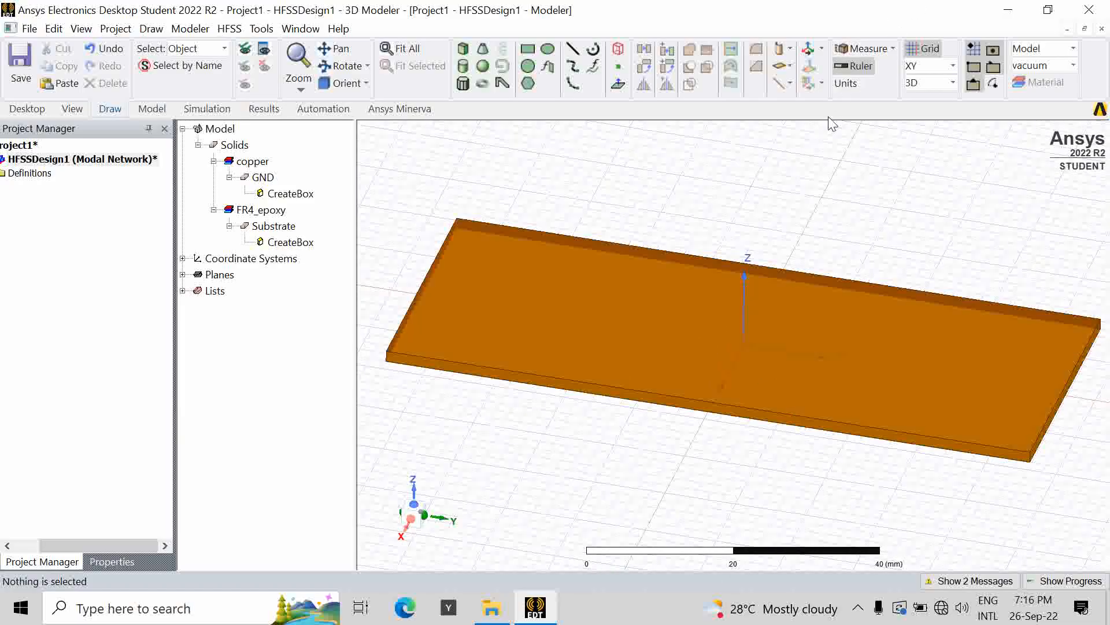
Step: Clear the messages for HFSSDesign1, close the message list and deselect the GND box
{"action": "left_click", "coordinate": [975, 581]}
{"action": "left_click", "coordinate": [269, 463]}
{"action": "right_click", "coordinate": [267, 463]}
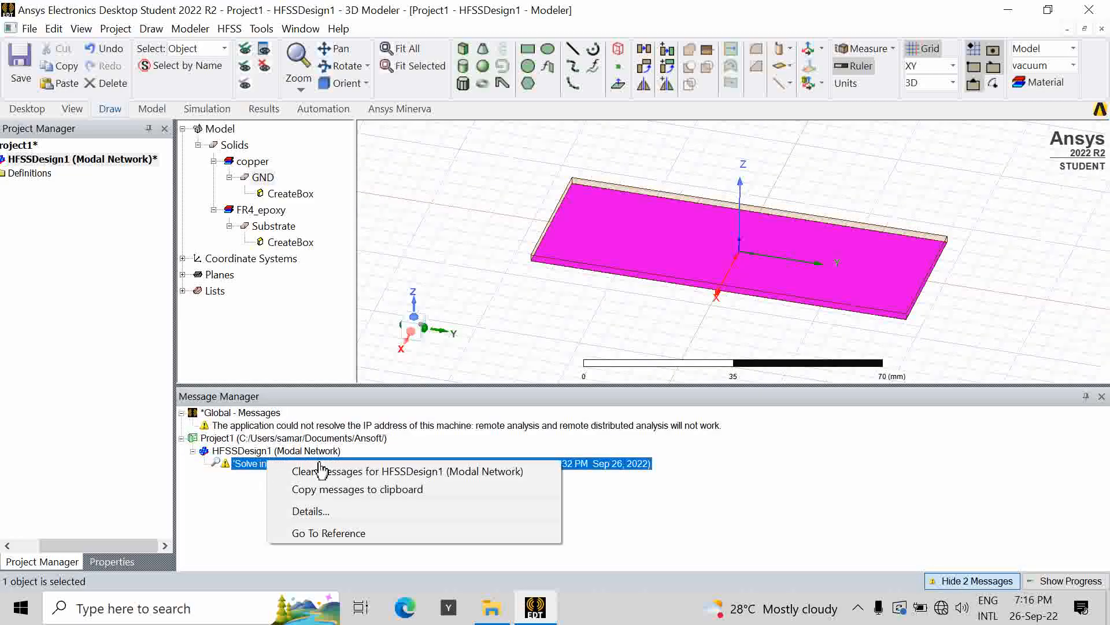
{"action": "left_click", "coordinate": [324, 471]}
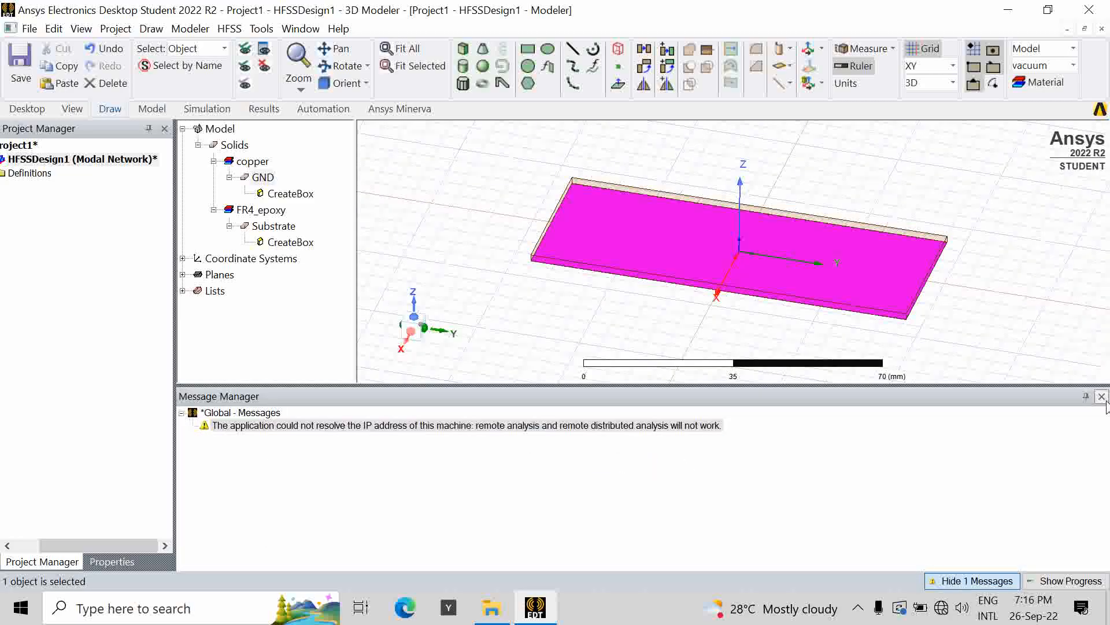
{"action": "left_click", "coordinate": [1102, 396]}
{"action": "left_click", "coordinate": [219, 128]}
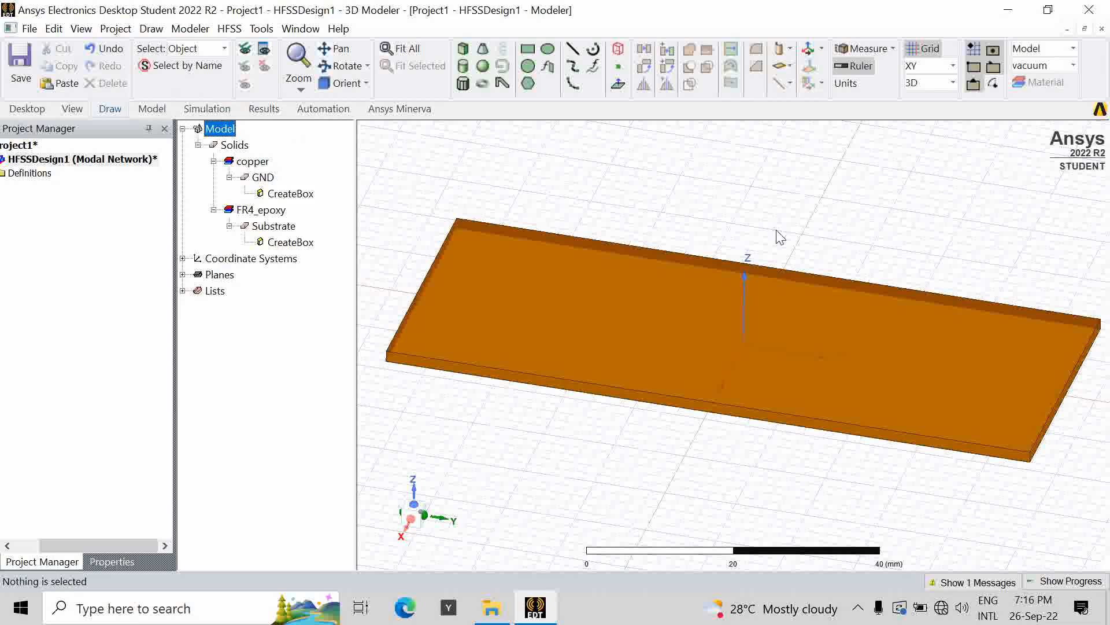
Step: Draw a box about 18 × 30 × 2 mm over the middle of the substrate
{"action": "left_click", "coordinate": [464, 49]}
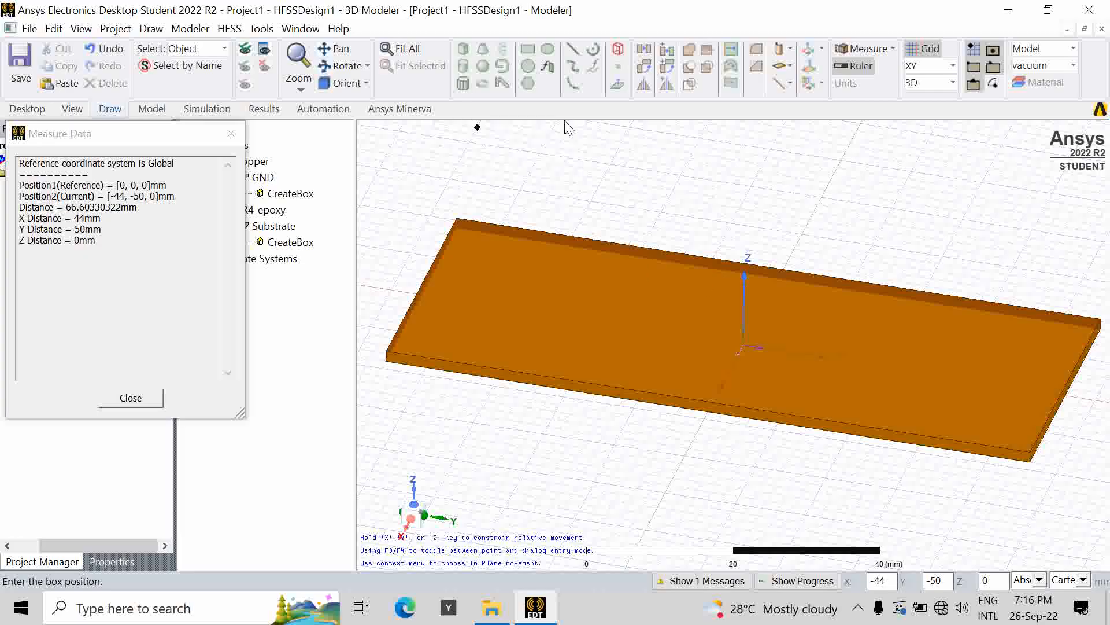
{"action": "left_click", "coordinate": [656, 282]}
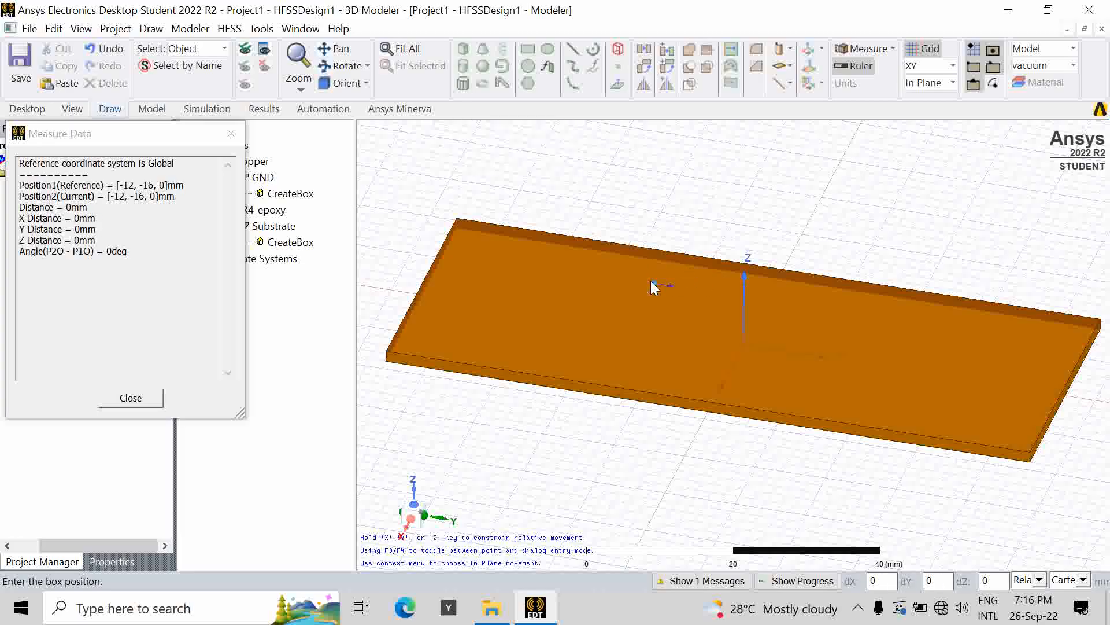
{"action": "left_click", "coordinate": [826, 385]}
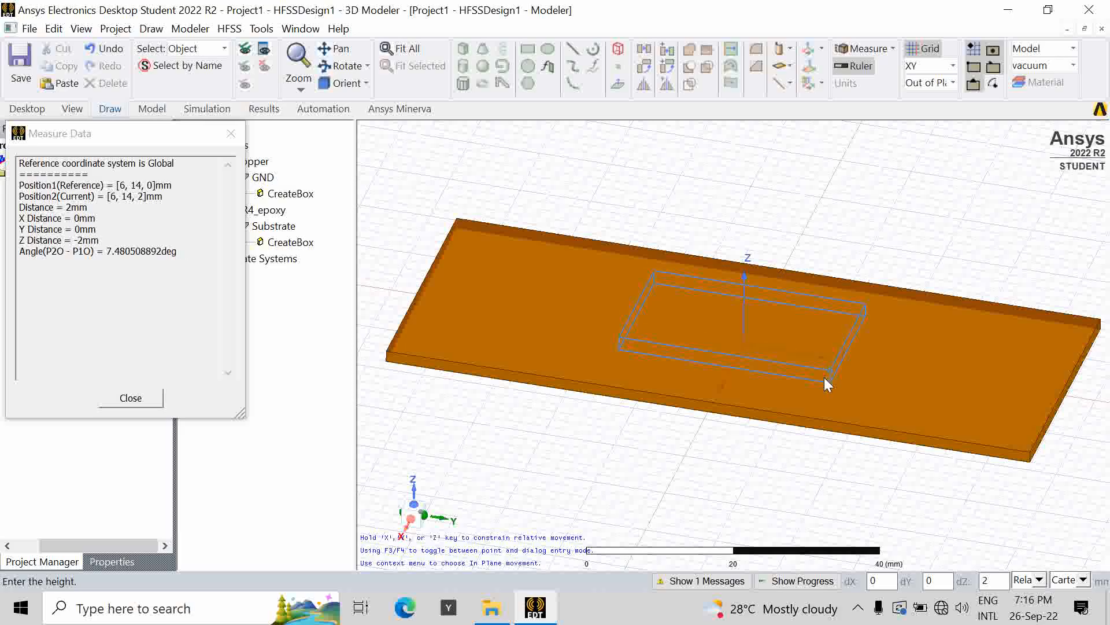
{"action": "left_click", "coordinate": [828, 382]}
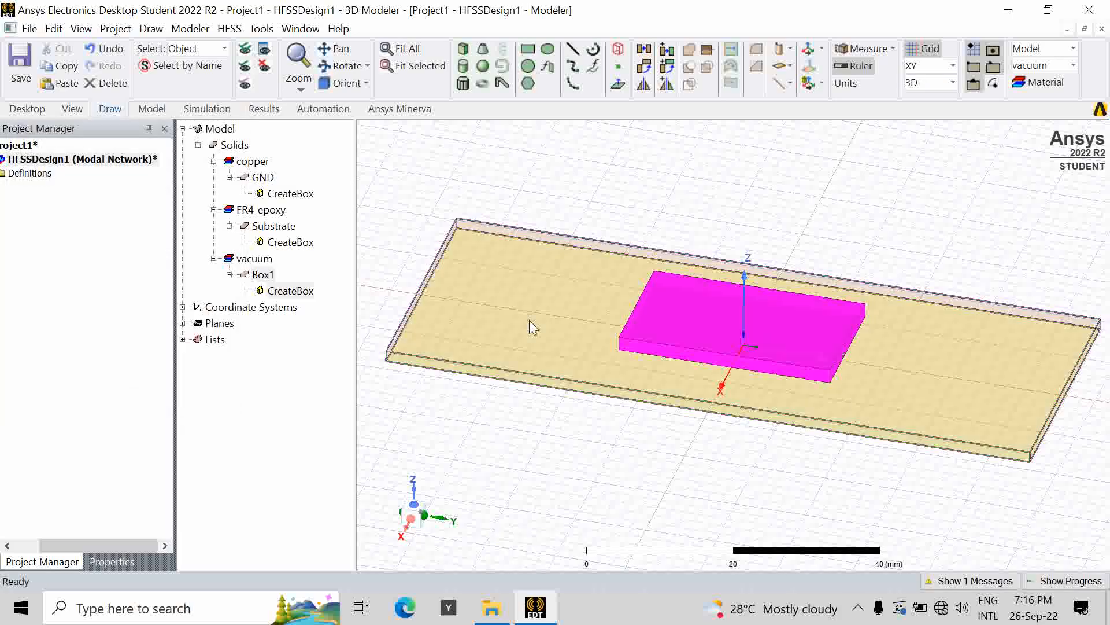
Step: Rename the new vacuum box as Patch and choose copper as its material
{"action": "double_click", "coordinate": [258, 275]}
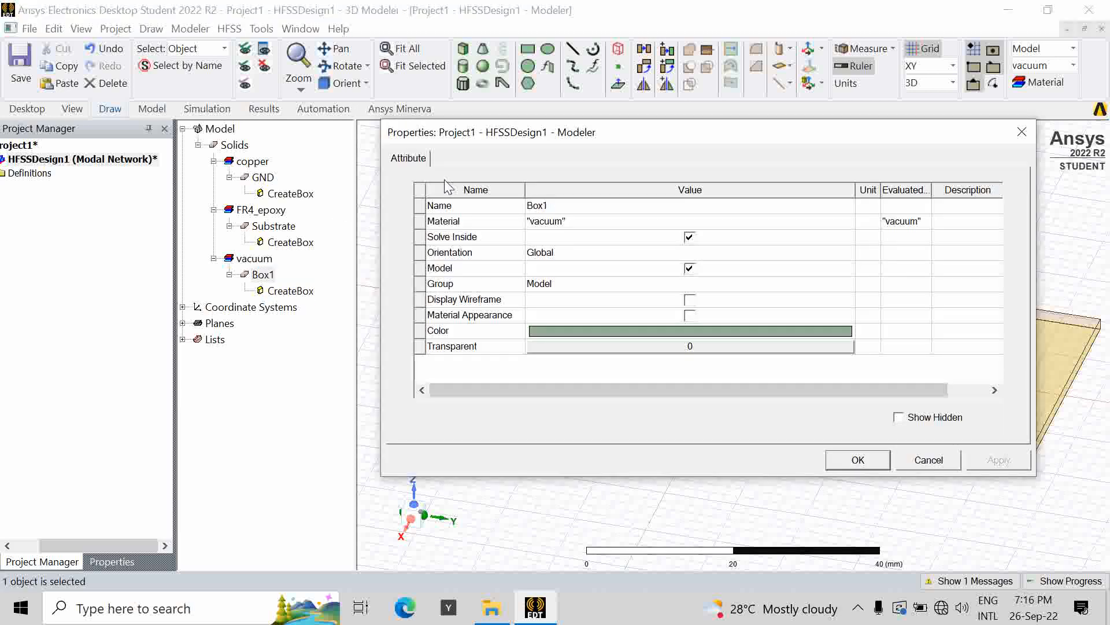
{"action": "left_click", "coordinate": [573, 207]}
{"action": "type", "text": "Patch"}
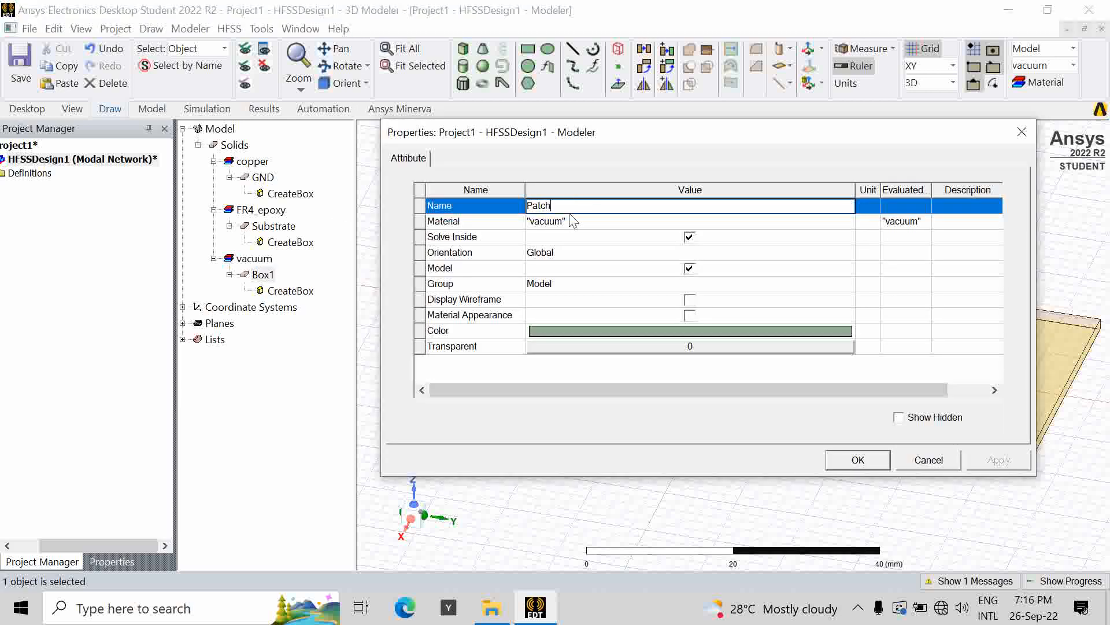
{"action": "left_click", "coordinate": [551, 224]}
{"action": "left_click", "coordinate": [552, 230]}
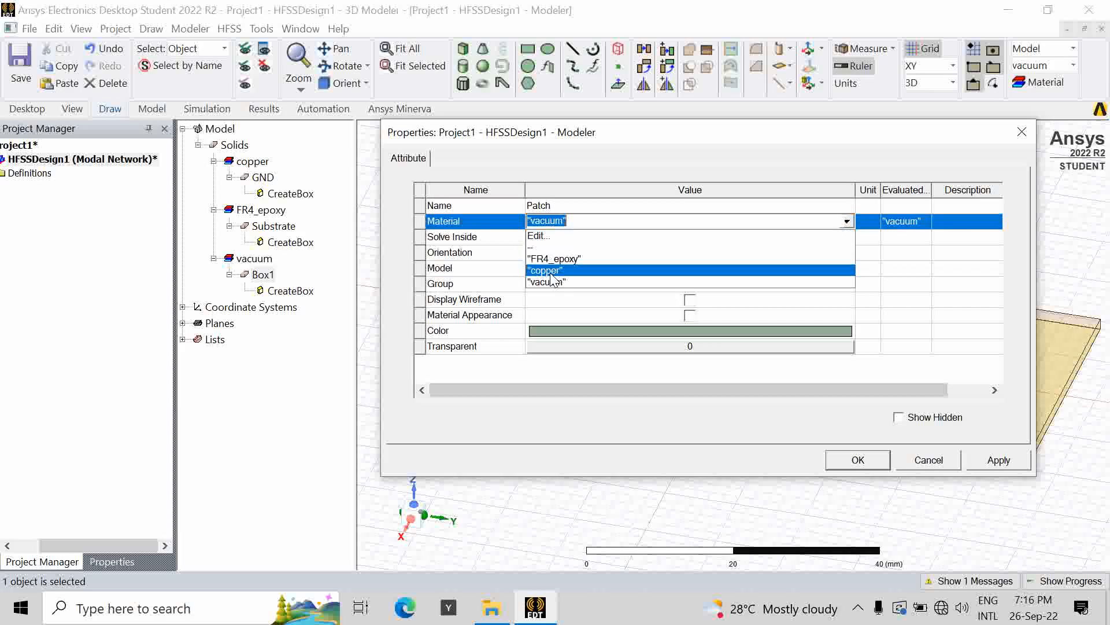
{"action": "left_click", "coordinate": [551, 279]}
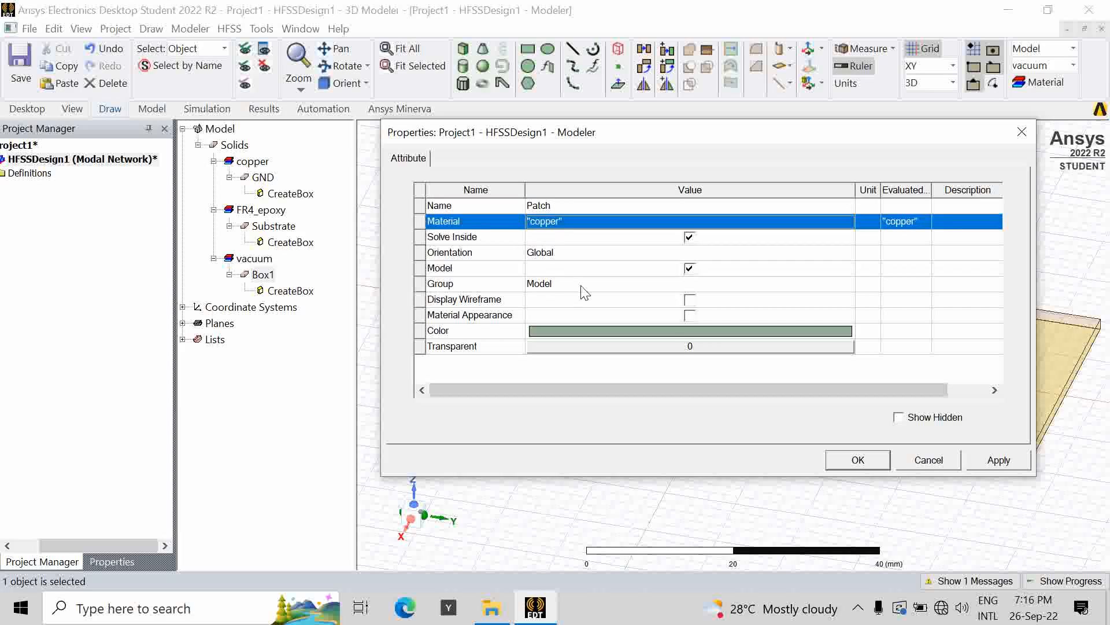
Step: Set the Patch box's color to yellow and apply its attribute changes
{"action": "left_click", "coordinate": [687, 346]}
{"action": "left_click", "coordinate": [687, 346]}
{"action": "left_click", "coordinate": [755, 340]}
{"action": "left_click", "coordinate": [687, 330]}
{"action": "left_click", "coordinate": [687, 331]}
{"action": "left_click", "coordinate": [555, 226]}
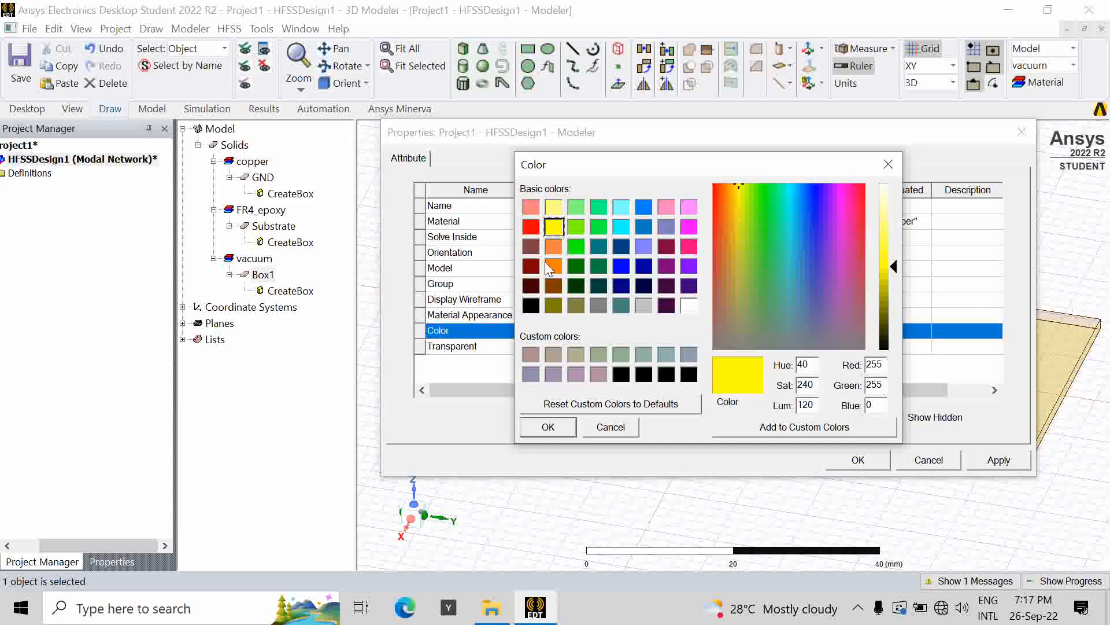
{"action": "left_click", "coordinate": [533, 429]}
{"action": "left_click", "coordinate": [990, 461]}
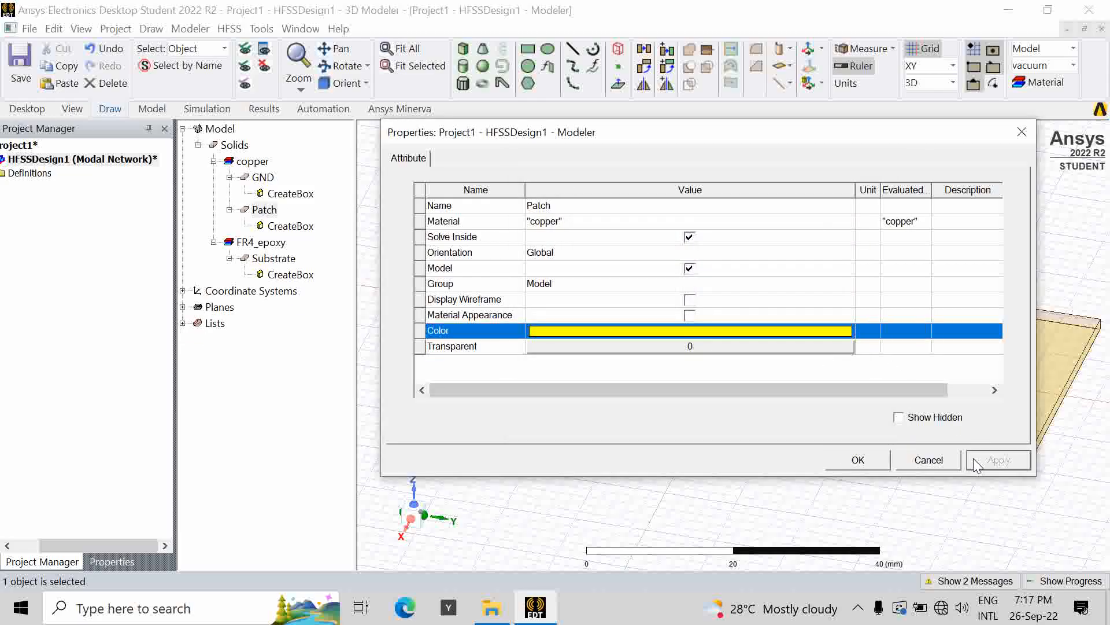
{"action": "left_click", "coordinate": [858, 459]}
Step: Set the Patch box's position to -lp/2, -wp/2, ts
{"action": "double_click", "coordinate": [315, 226]}
{"action": "left_click", "coordinate": [551, 234]}
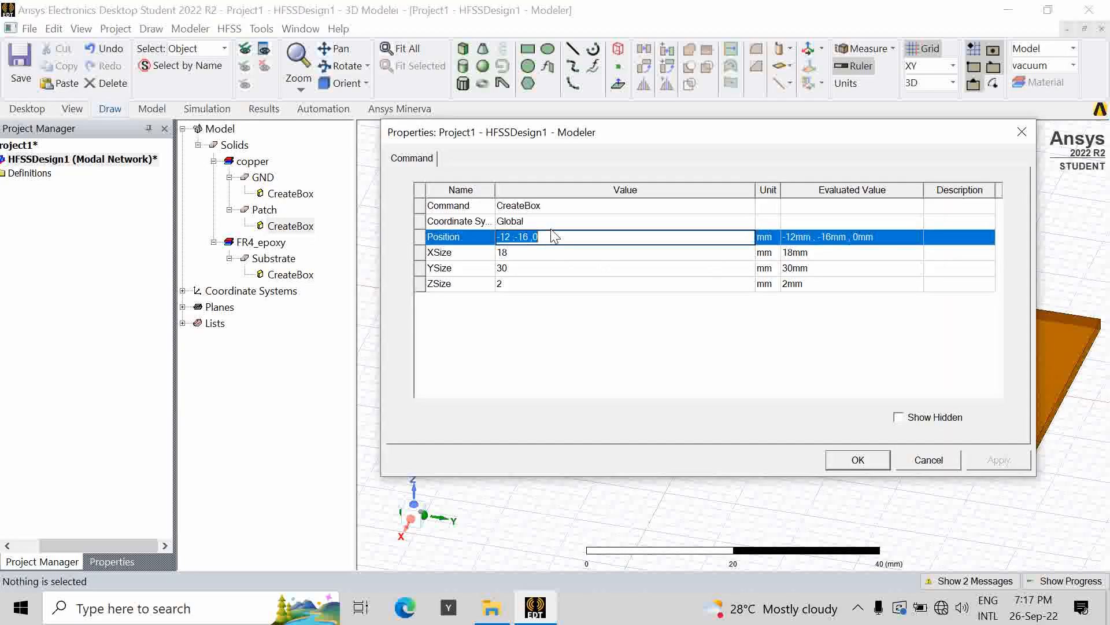
{"action": "key", "text": "BackSpace"}
{"action": "type", "text": "-lp/2, -"}
{"action": "type", "text": "wp/2, ts"}
{"action": "key", "text": "Return"}
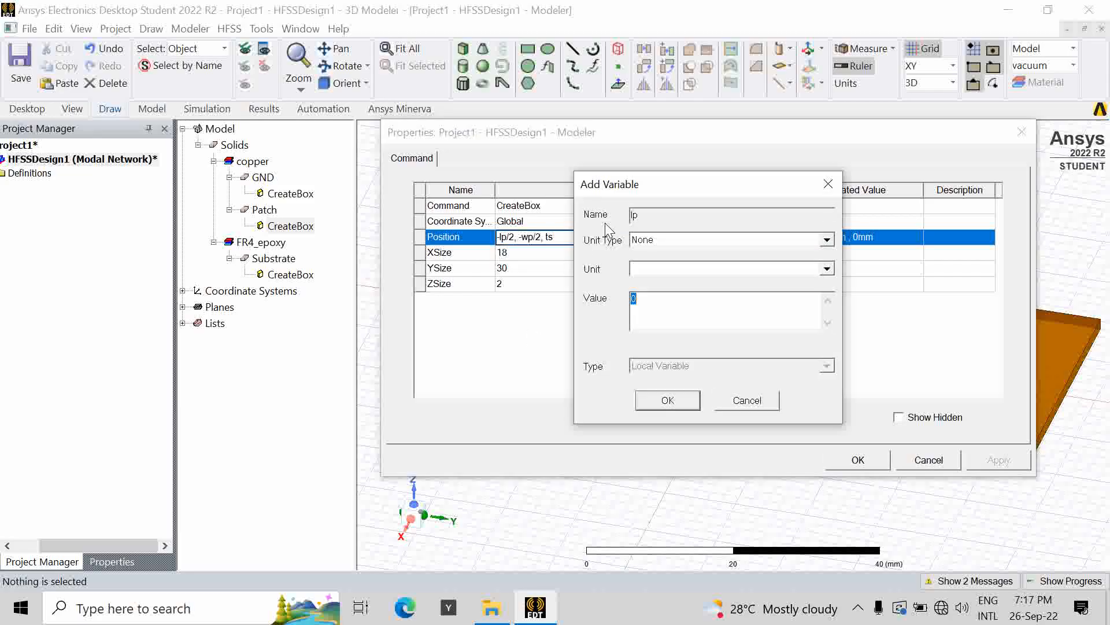
Step: Define the variable lp as a length of 19.2 mm
{"action": "left_click", "coordinate": [672, 241]}
{"action": "scroll", "coordinate": [715, 311], "scroll_direction": "down", "scroll_amount": 10}
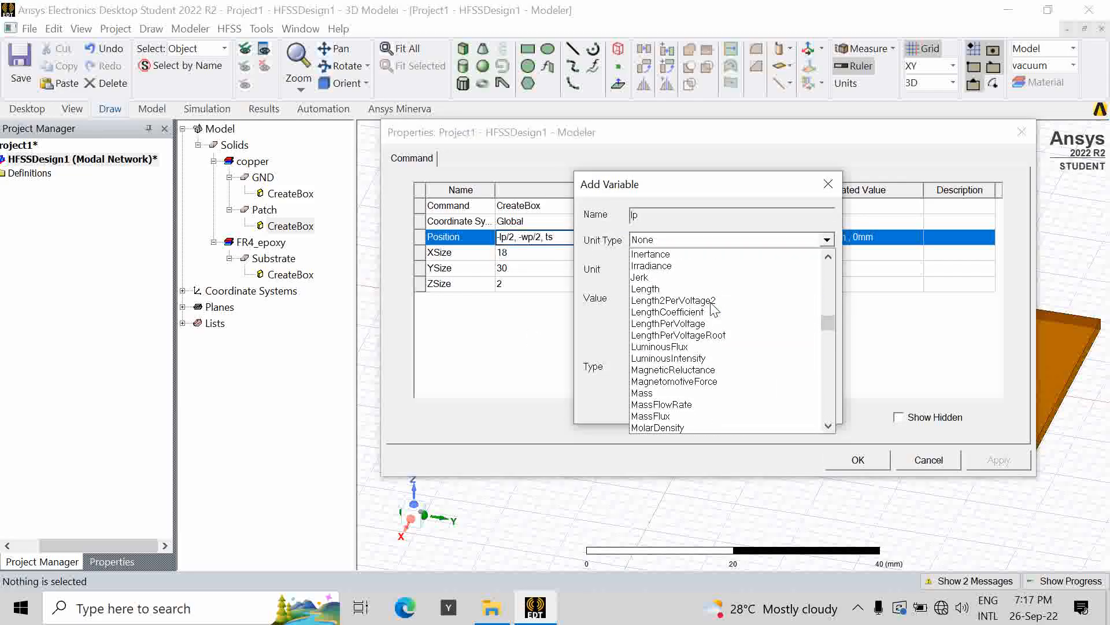
{"action": "left_click", "coordinate": [665, 289]}
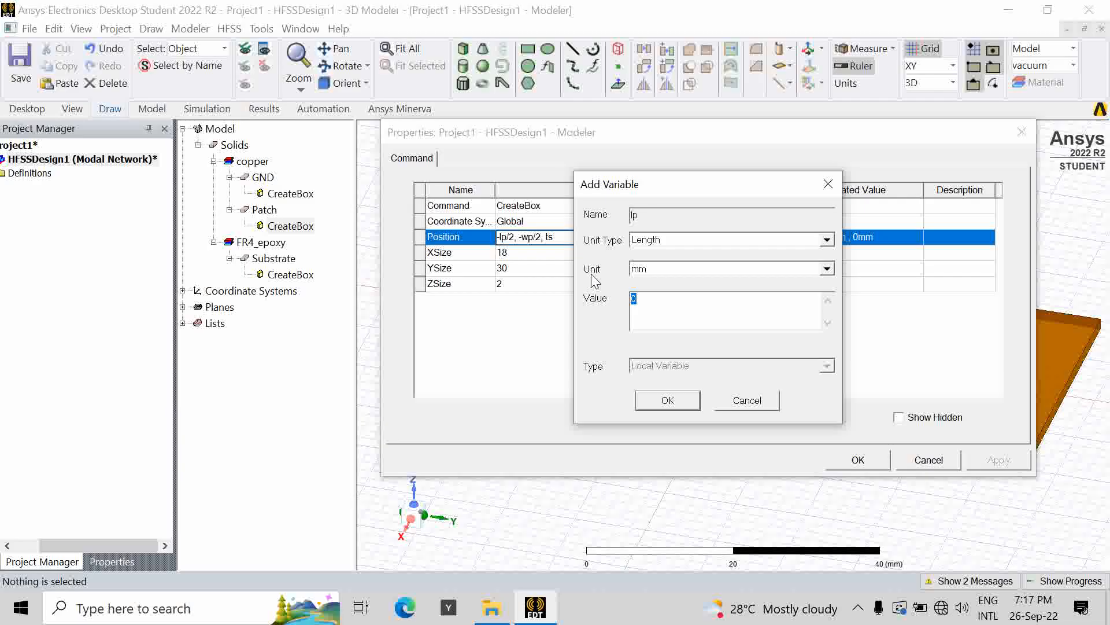
{"action": "type", "text": "19.2"}
{"action": "key", "text": "Return"}
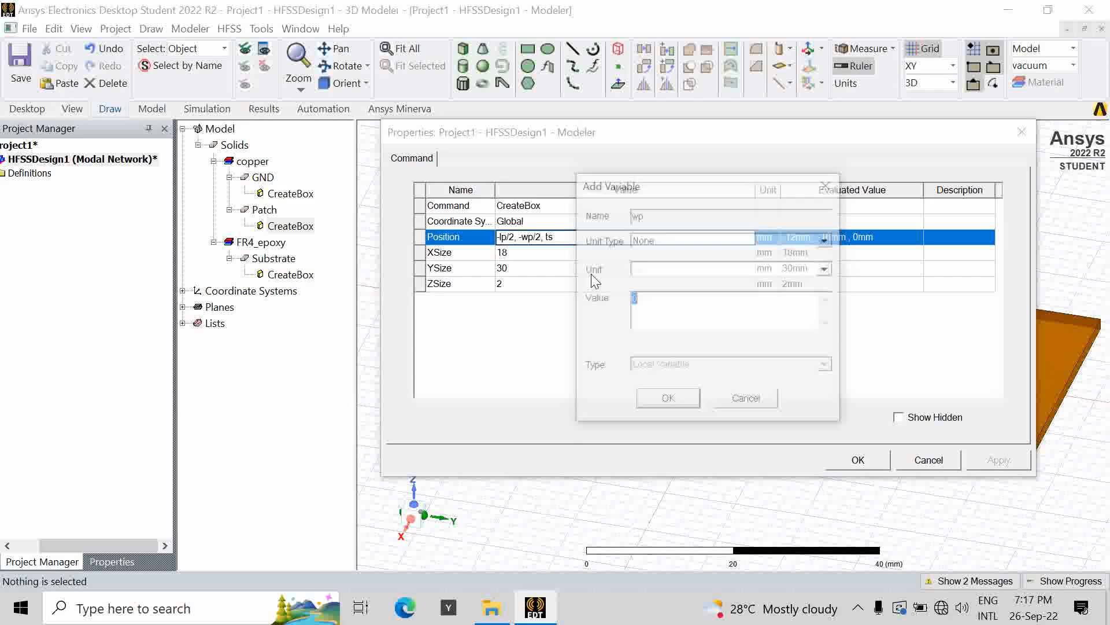
Step: Define the variable wp as a length of 37 mm
{"action": "left_click", "coordinate": [650, 240]}
{"action": "scroll", "coordinate": [663, 309], "scroll_direction": "up", "scroll_amount": 5}
{"action": "scroll", "coordinate": [663, 311], "scroll_direction": "down", "scroll_amount": 2}
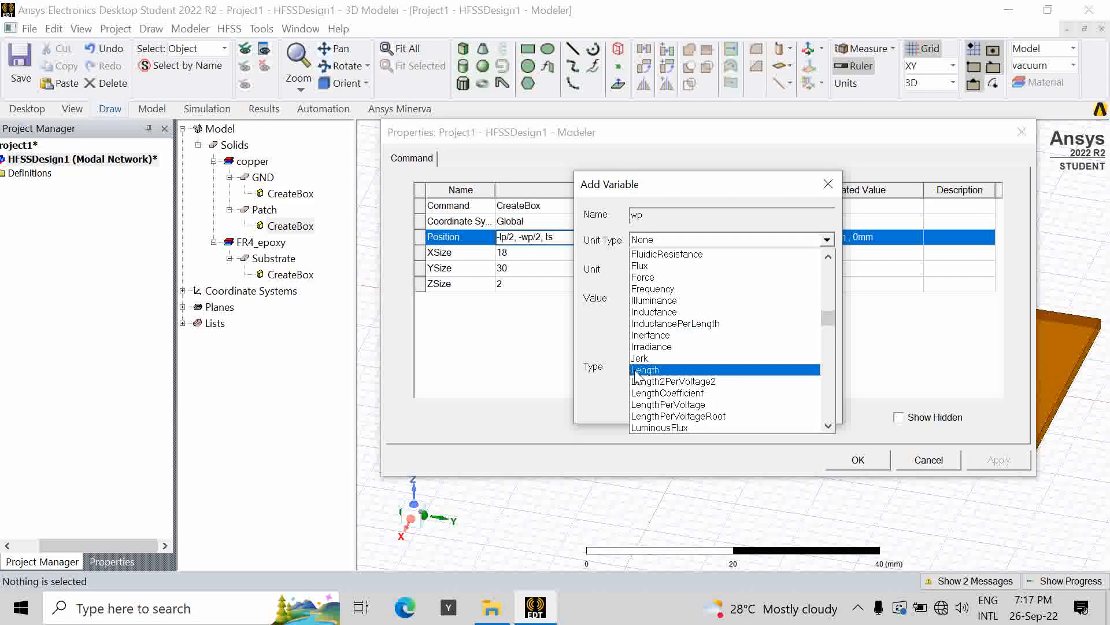
{"action": "left_click", "coordinate": [648, 364]}
{"action": "type", "text": "37"}
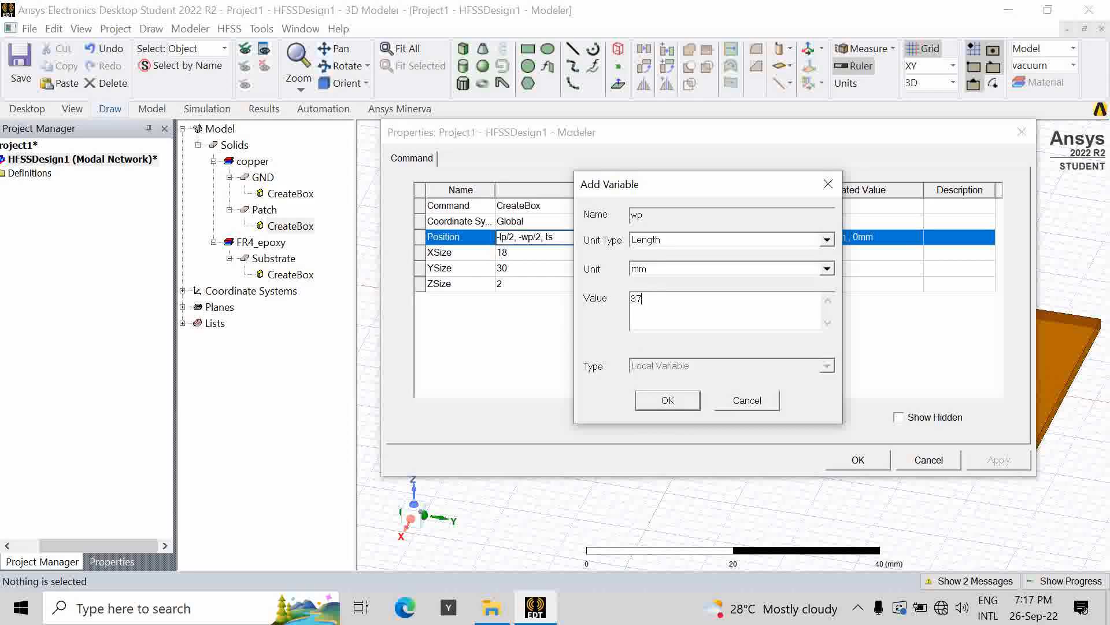
{"action": "left_click", "coordinate": [668, 402]}
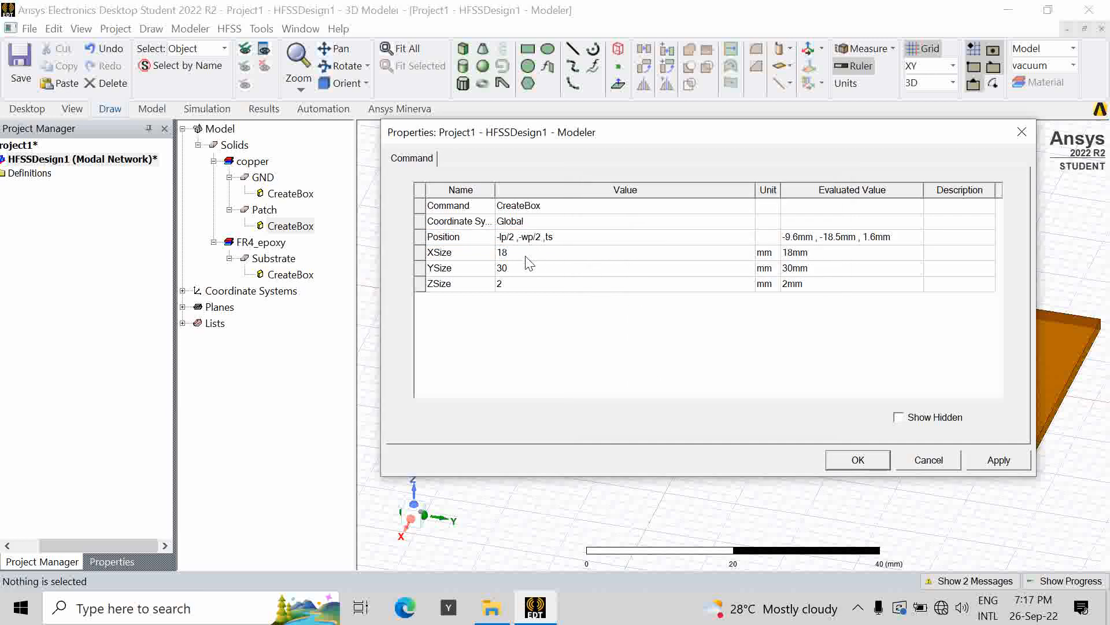
Step: Set the Patch box's X size to lp and its Y size to wp
{"action": "left_click", "coordinate": [527, 252]}
{"action": "type", "text": "lp"}
{"action": "left_click", "coordinate": [434, 341]}
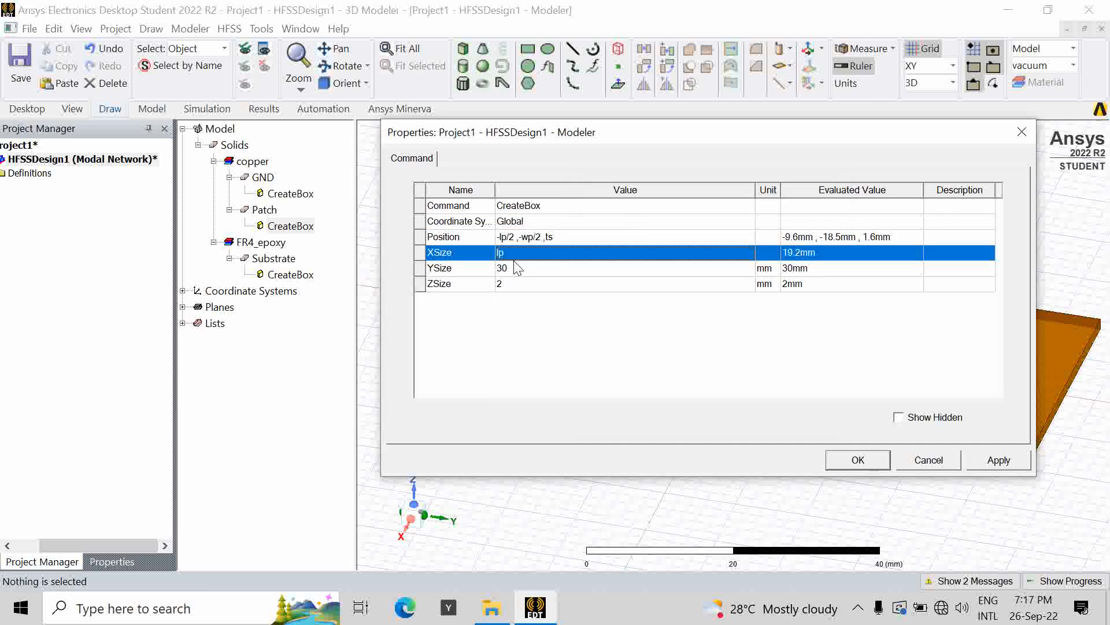
{"action": "left_click", "coordinate": [513, 268]}
{"action": "type", "text": "wp"}
{"action": "left_click", "coordinate": [500, 336]}
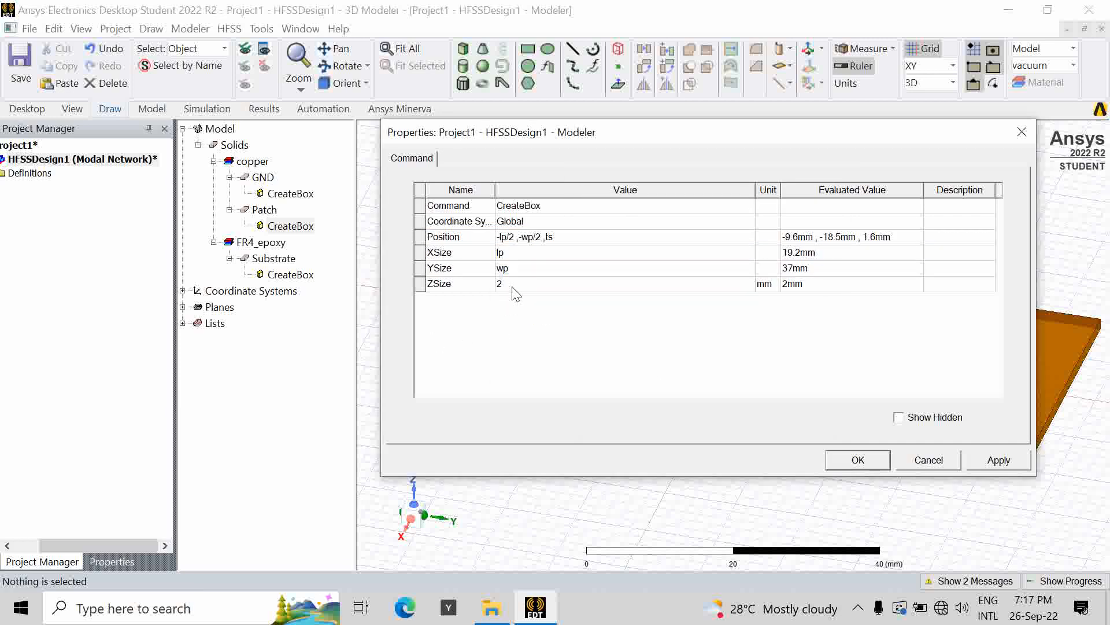
Step: Set the Patch box's Z size to tp and apply the dimensions
{"action": "left_click", "coordinate": [513, 283]}
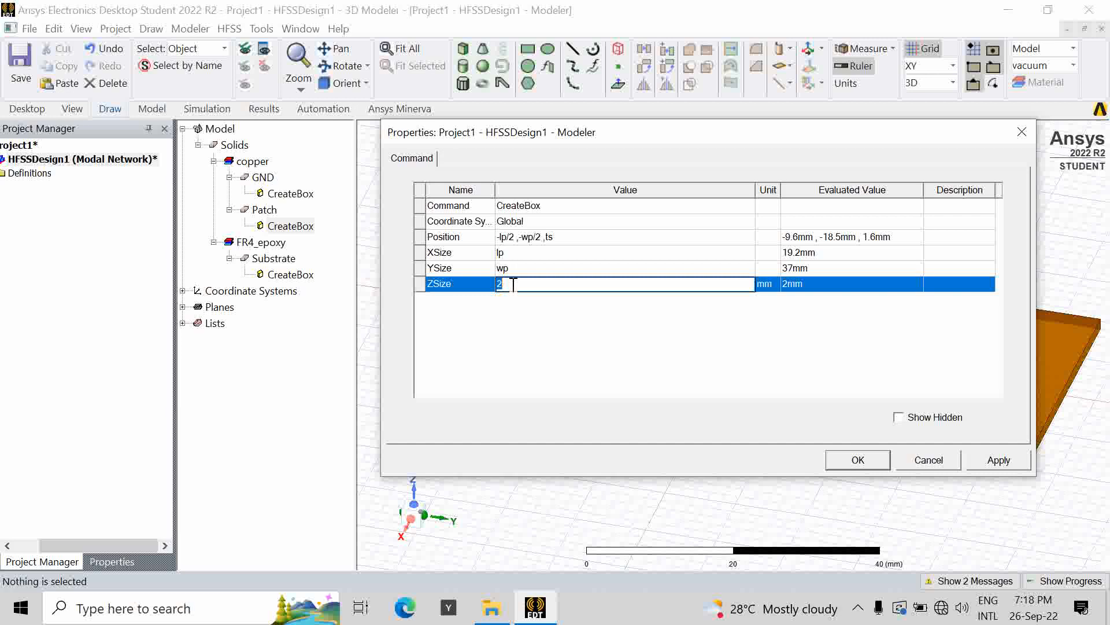
{"action": "type", "text": "tp"}
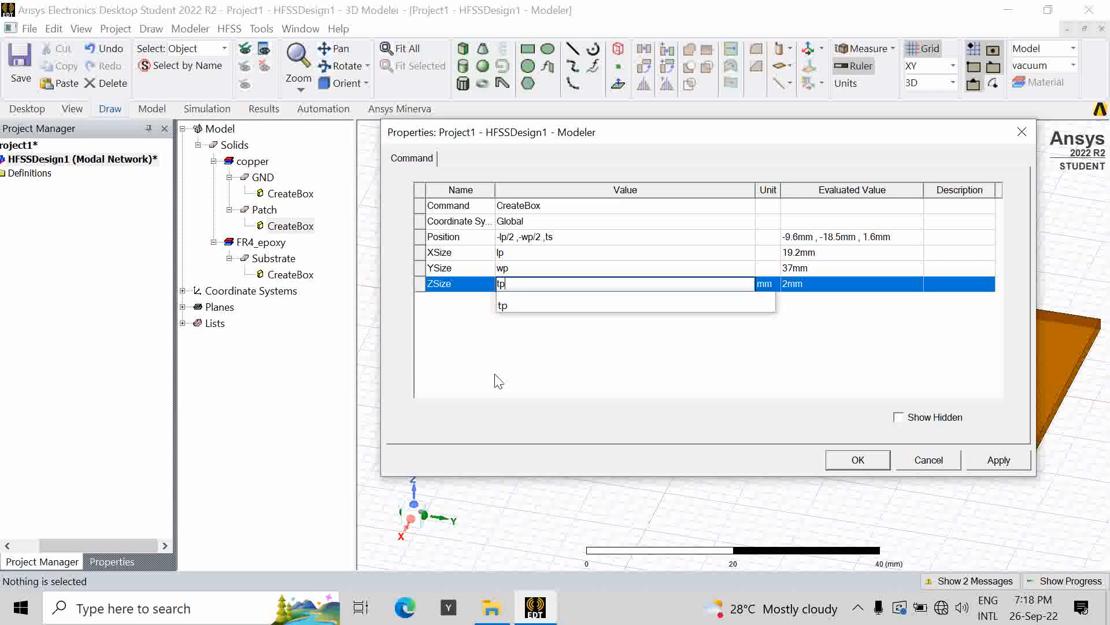
{"action": "left_click", "coordinate": [498, 381]}
{"action": "left_click", "coordinate": [997, 461]}
{"action": "left_click", "coordinate": [866, 461]}
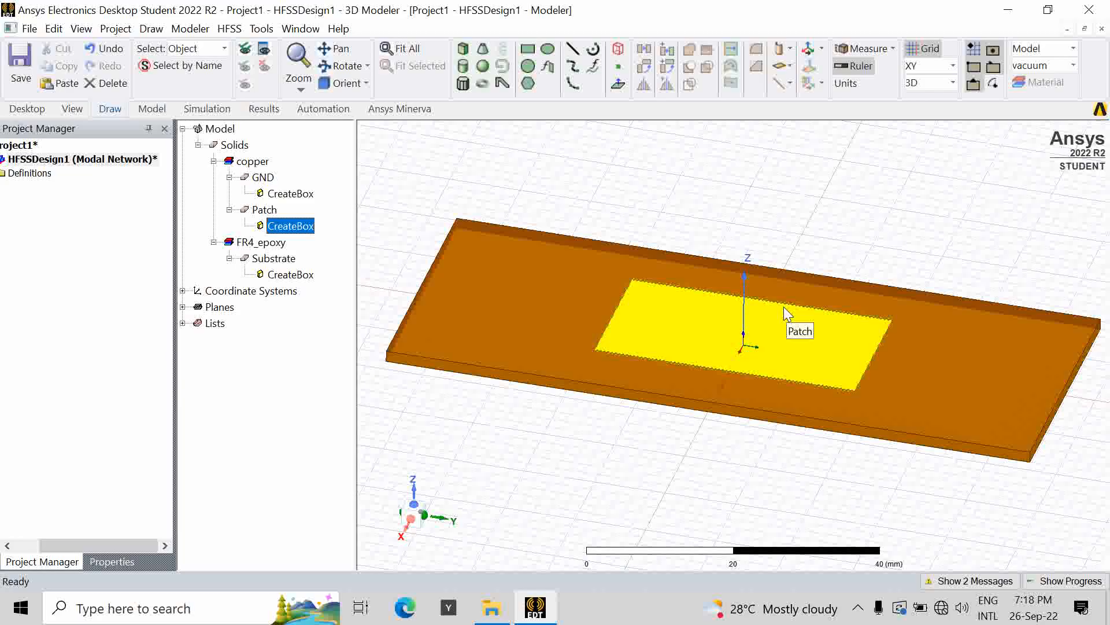
Step: Change the Patch box's position to -lp/2, -wp/2-d/2, ts
{"action": "double_click", "coordinate": [292, 226]}
{"action": "left_click", "coordinate": [541, 237]}
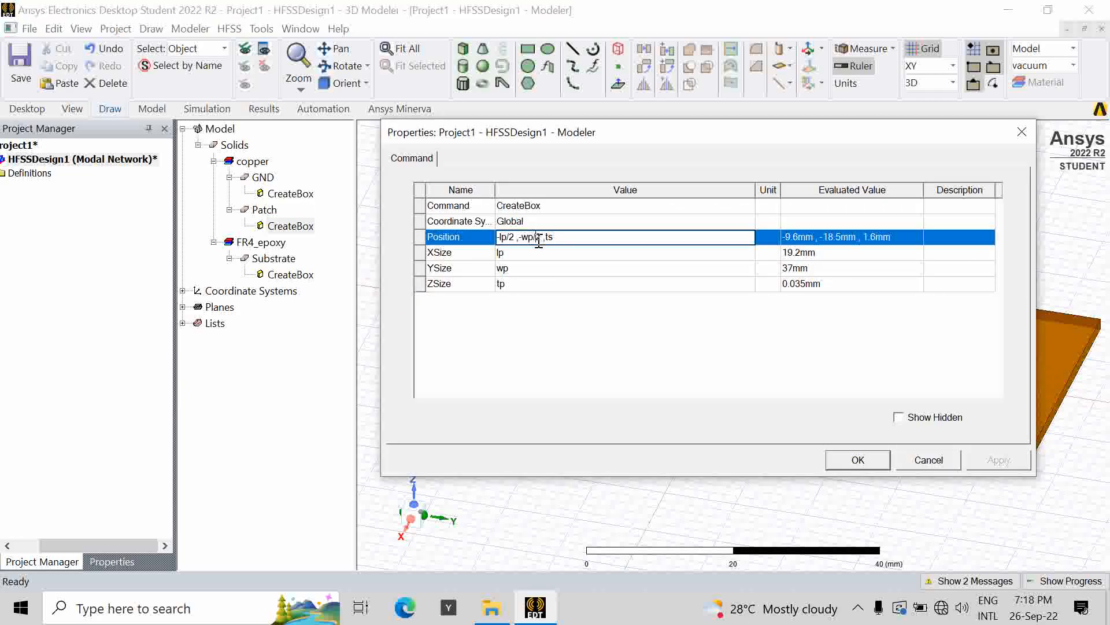
{"action": "type", "text": "-"}
{"action": "type", "text": "d/2"}
{"action": "left_click", "coordinate": [795, 330]}
Step: Define the variable d as a length of 51.42 mm and apply the Patch box's position change
{"action": "left_click", "coordinate": [665, 241]}
{"action": "scroll", "coordinate": [657, 325], "scroll_direction": "up", "scroll_amount": 7}
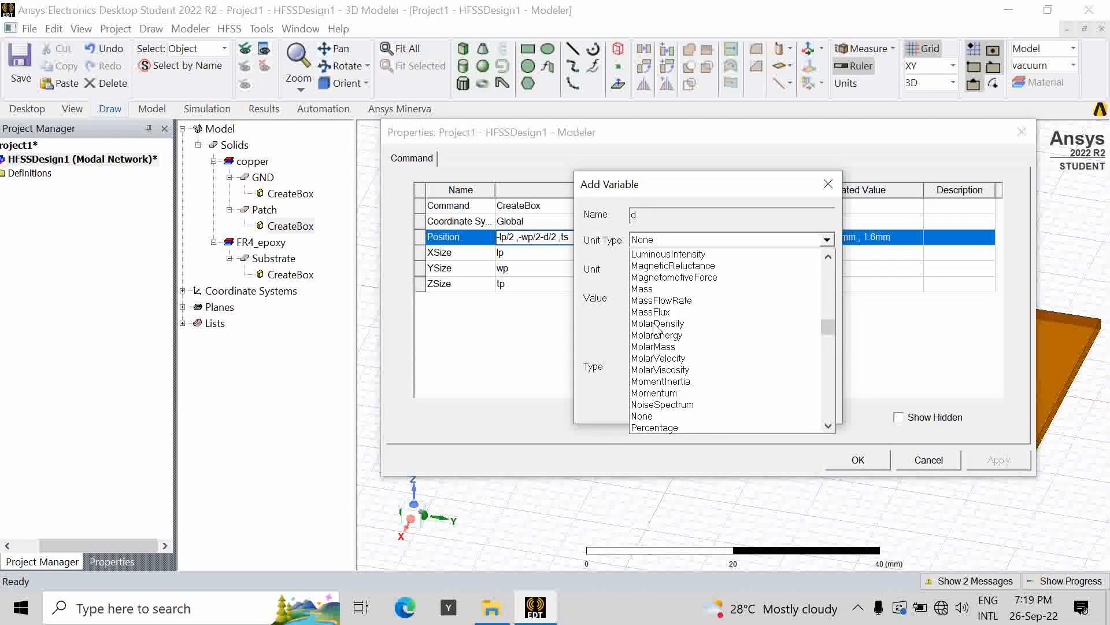
{"action": "left_click", "coordinate": [648, 254]}
{"action": "double_click", "coordinate": [636, 307]}
{"action": "type", "text": "51.42"}
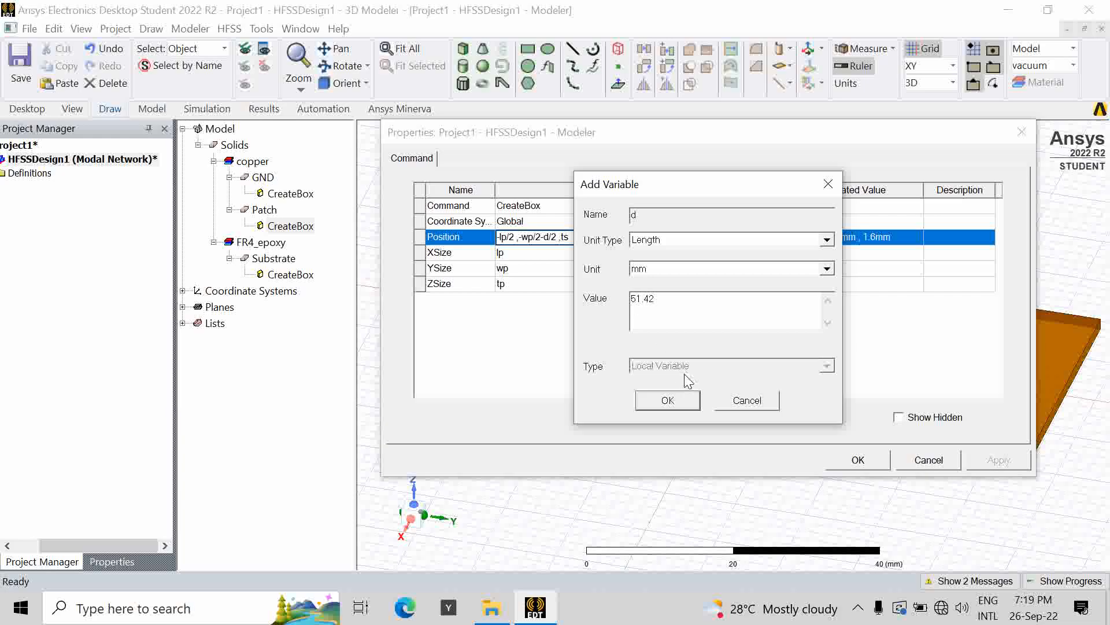
{"action": "left_click", "coordinate": [666, 400]}
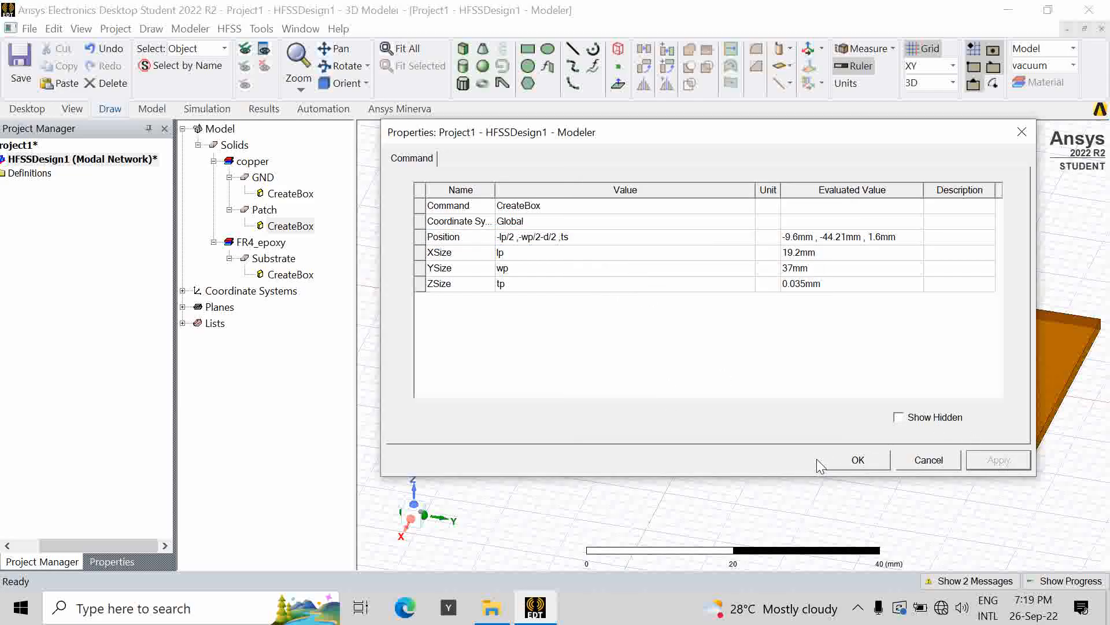
{"action": "left_click", "coordinate": [835, 460]}
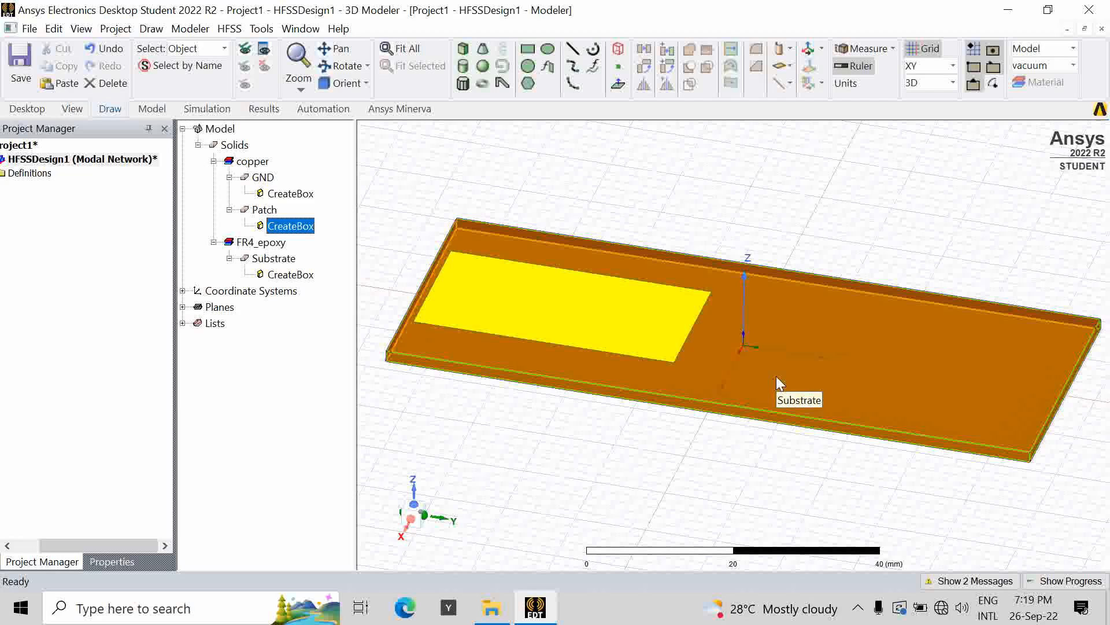
Step: Duplicate the Patch box in place and open the copy's box creation properties
{"action": "left_click", "coordinate": [268, 211]}
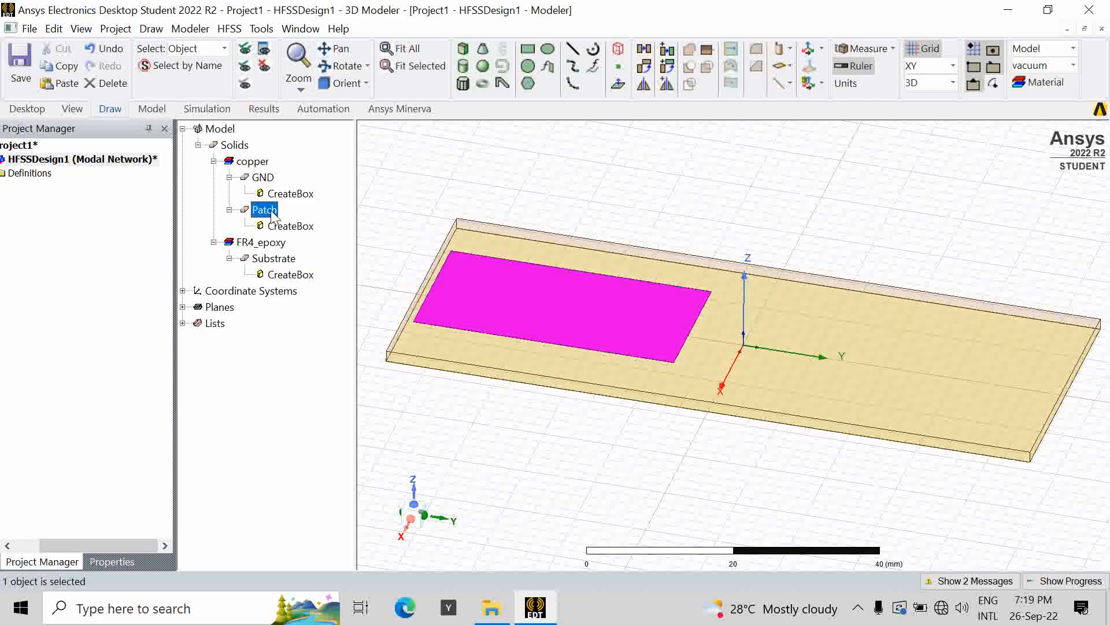
{"action": "key", "text": "ctrl+v"}
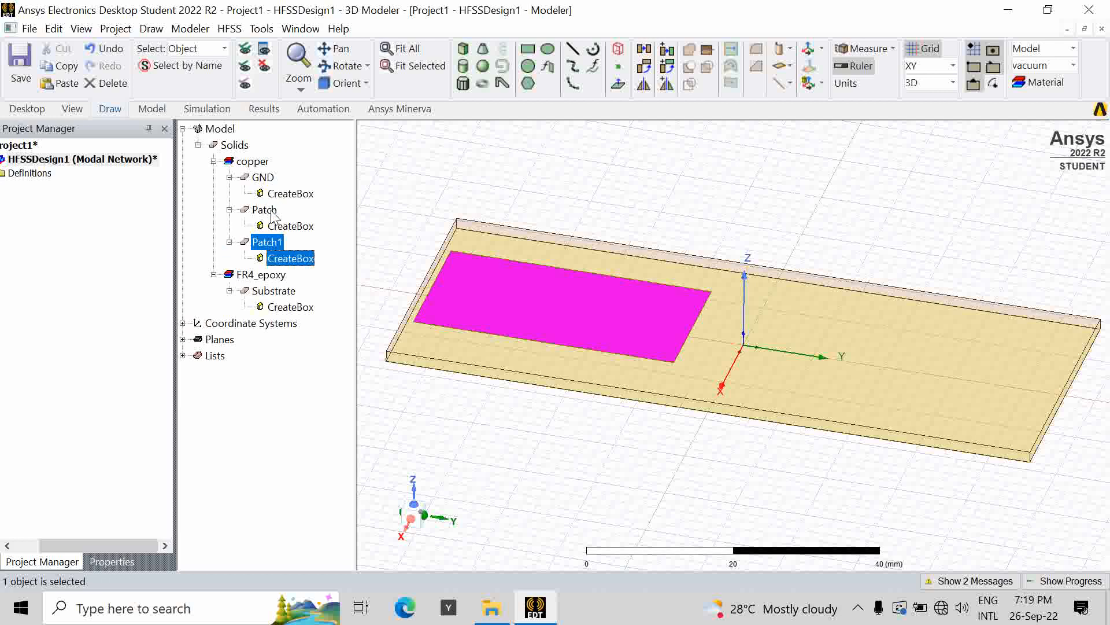
{"action": "right_click", "coordinate": [274, 242]}
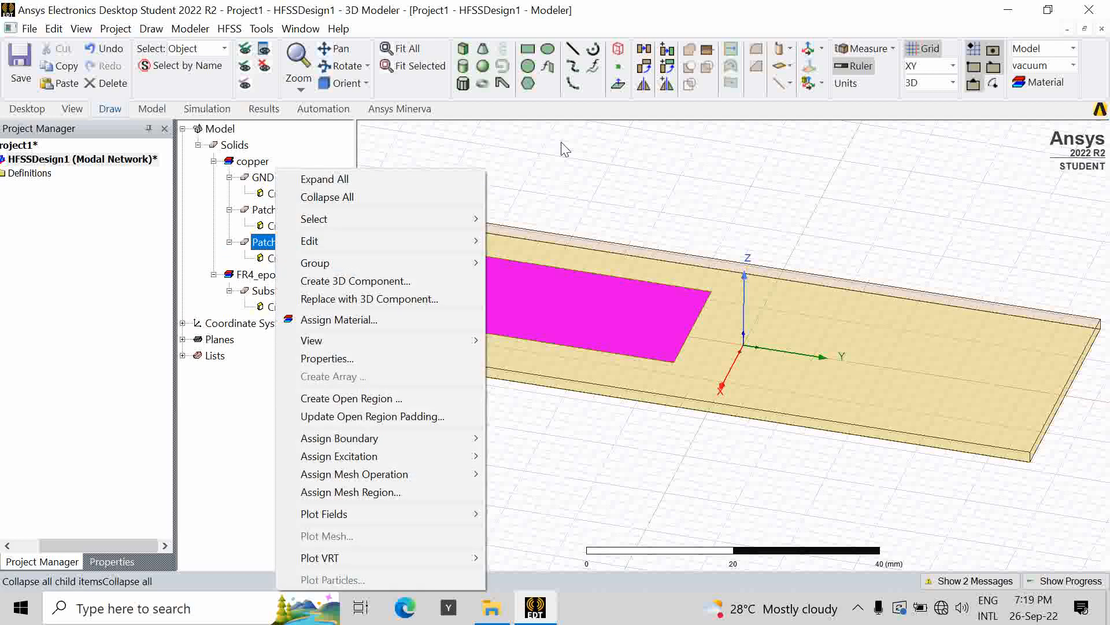
{"action": "left_click", "coordinate": [565, 149]}
{"action": "double_click", "coordinate": [290, 258]}
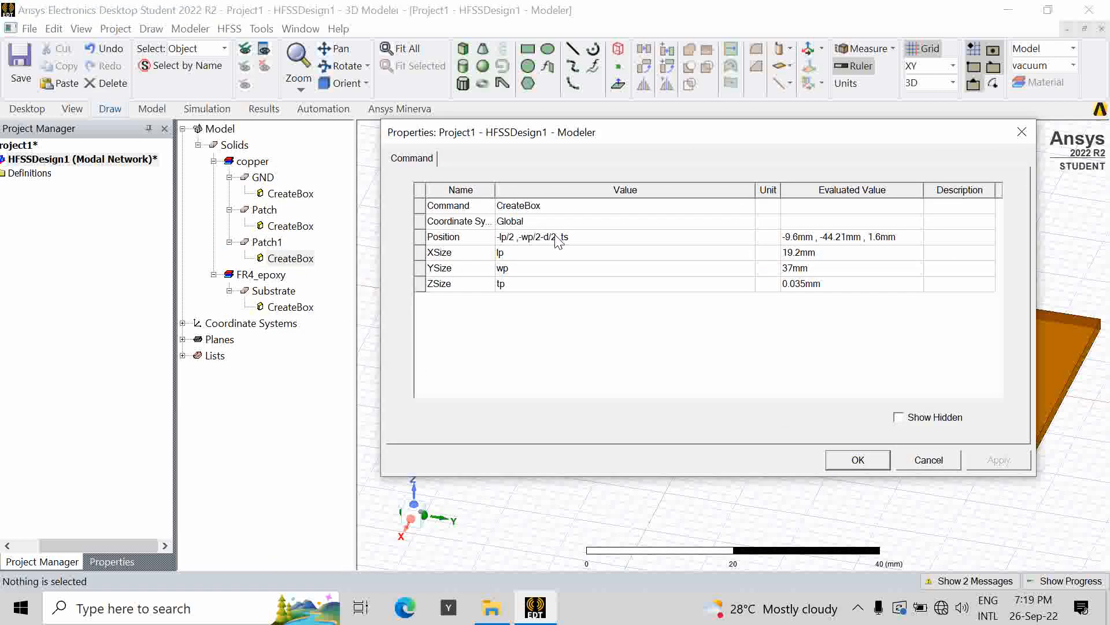